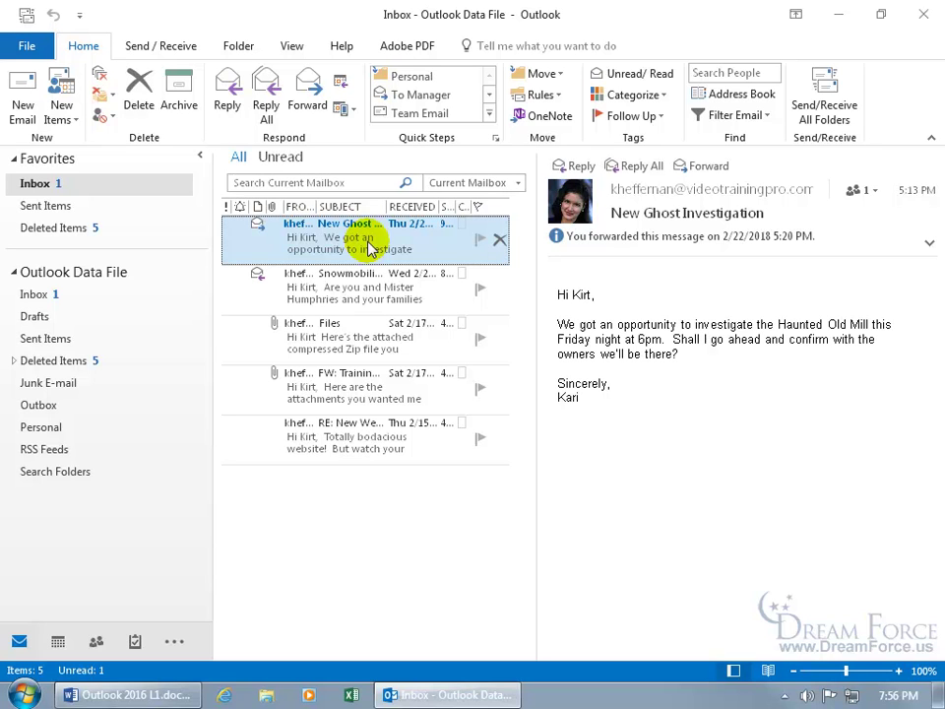
# - Create a new email and enter "Start typing" in the message body
pyautogui.click(22, 98)
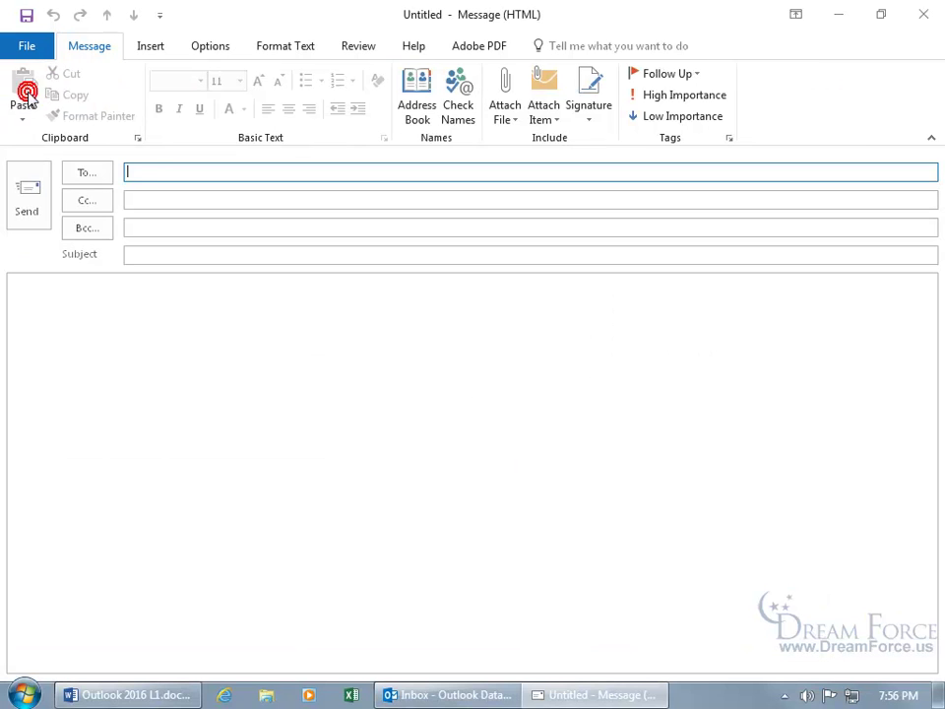
pyautogui.click(160, 292)
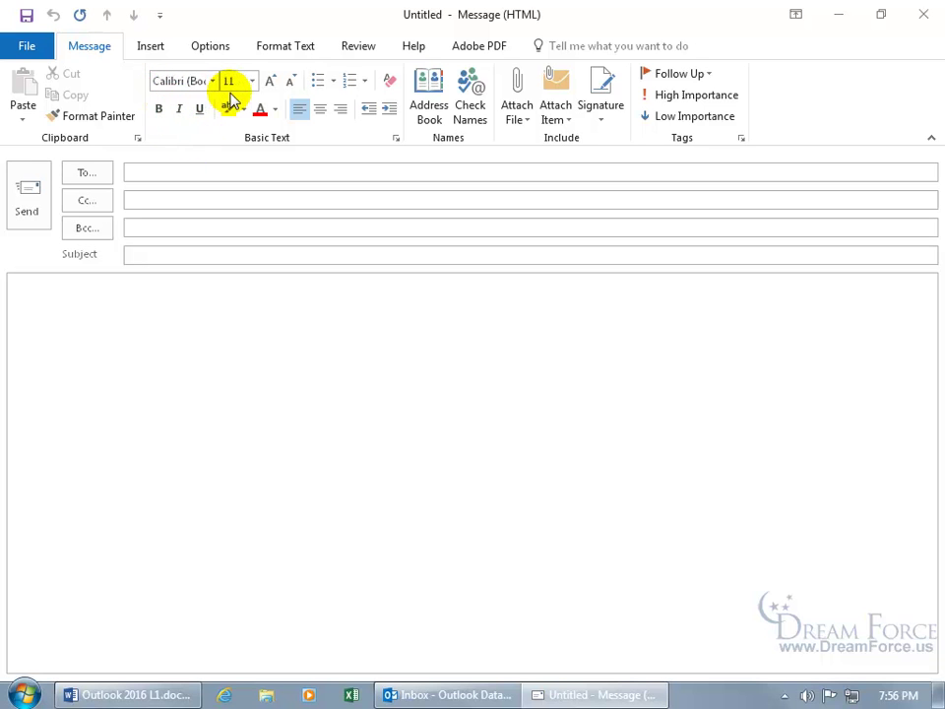
pyautogui.click(99, 285)
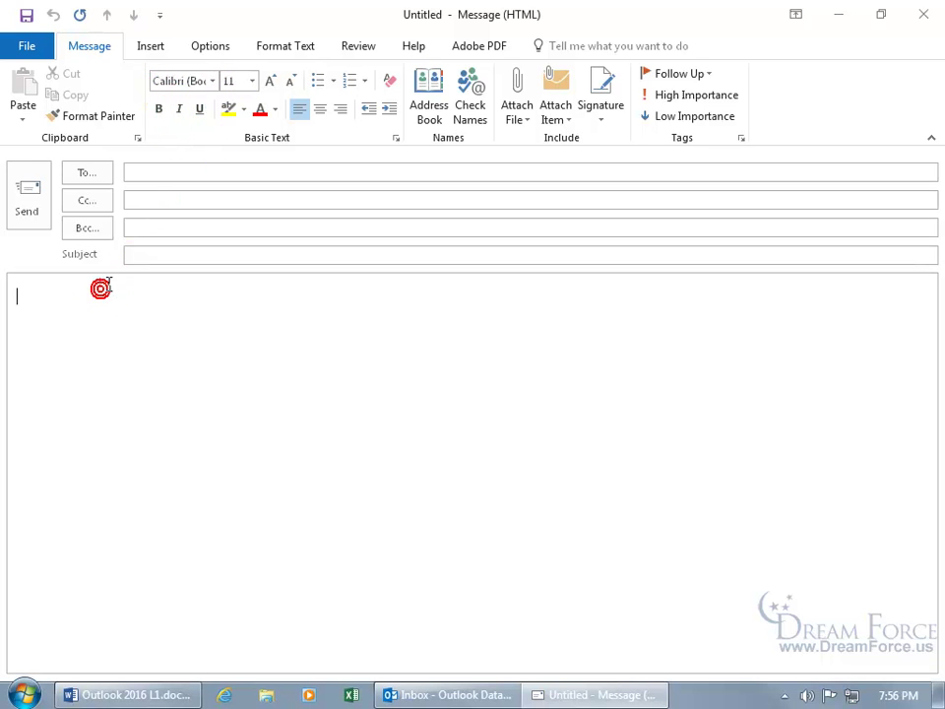
pyautogui.write('Start typing')
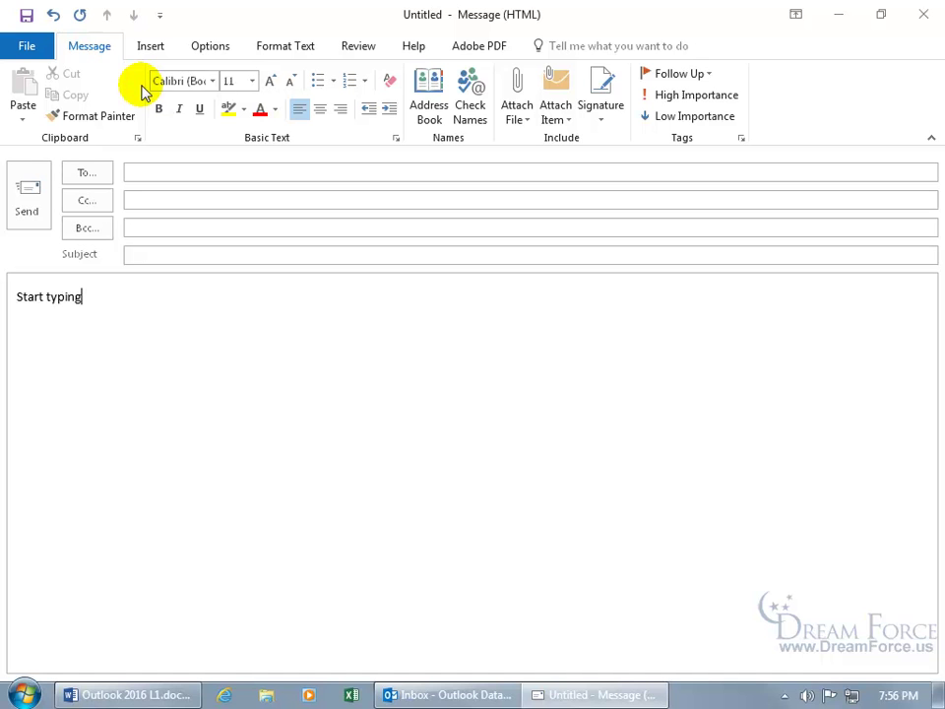
# - View the available themes for the message, and discard the draft without saving it
pyautogui.click(202, 49)
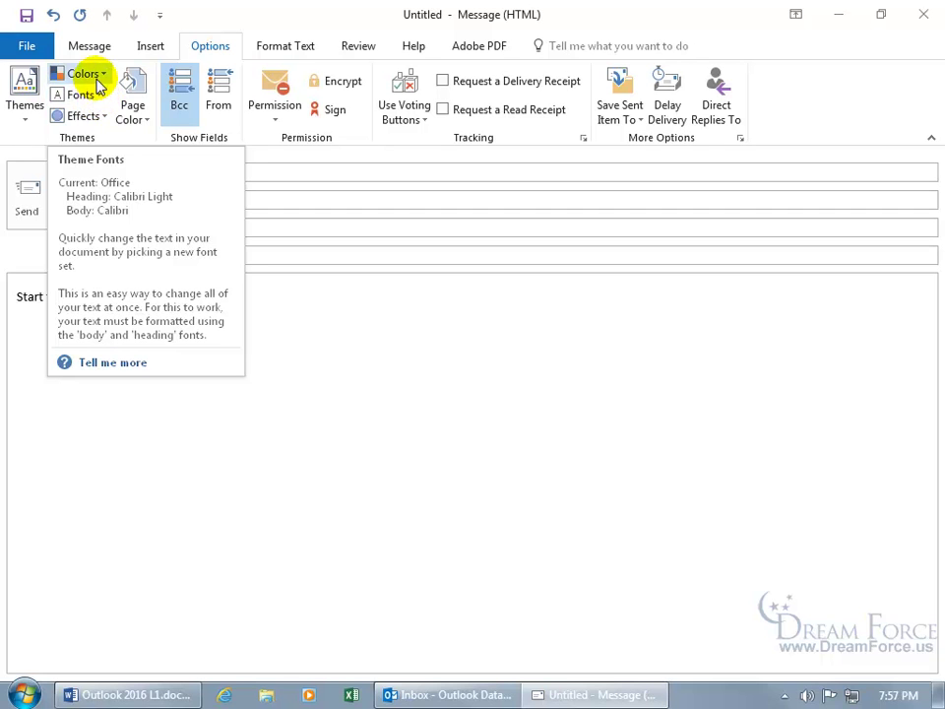
pyautogui.click(27, 108)
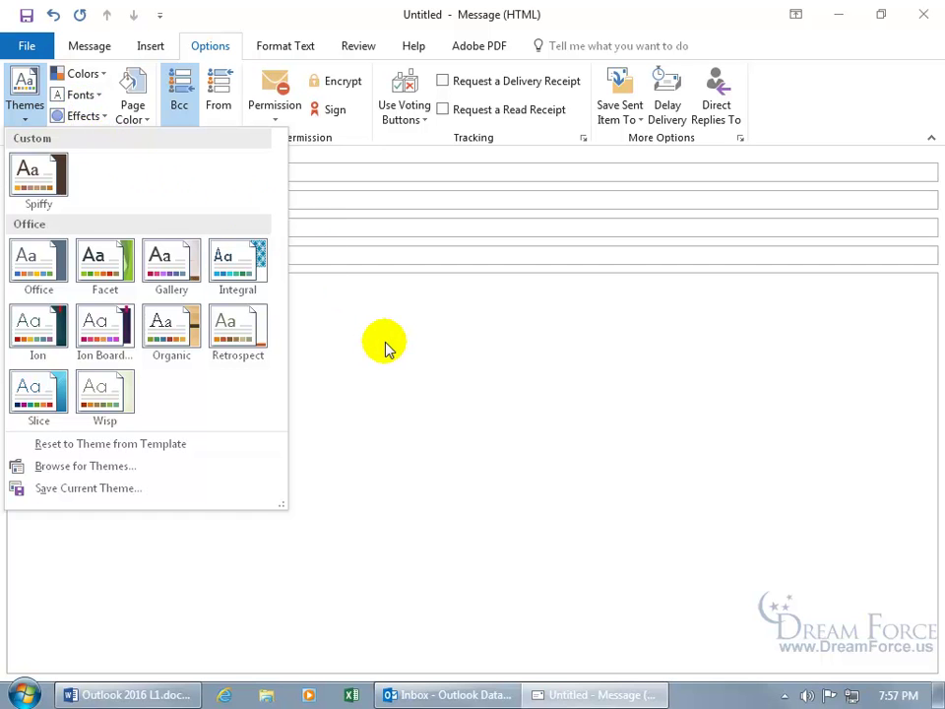
pyautogui.click(344, 295)
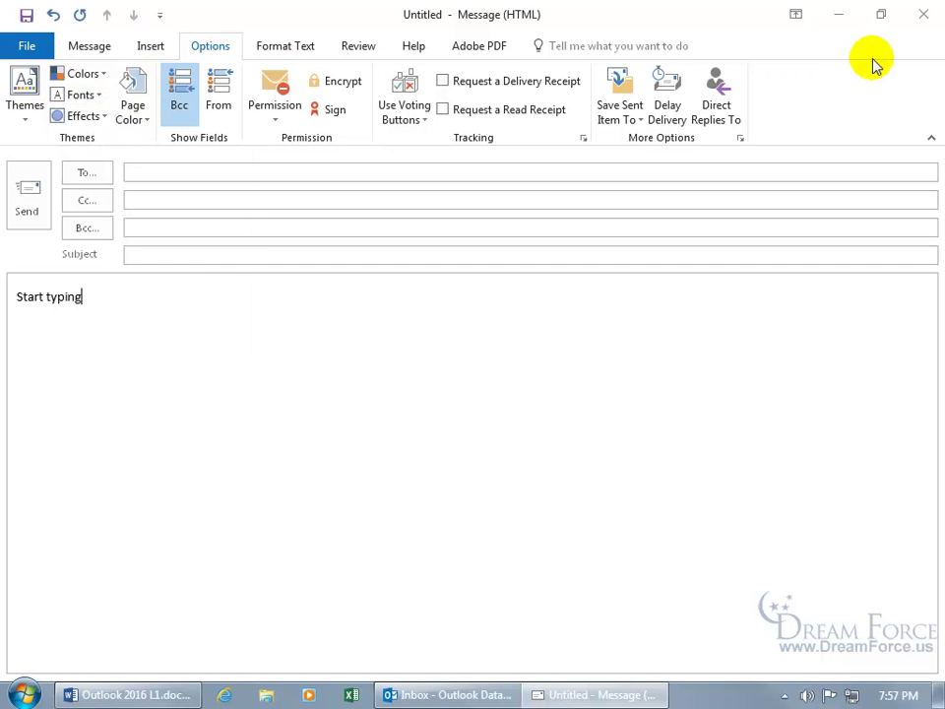
pyautogui.click(924, 14)
pyautogui.click(484, 401)
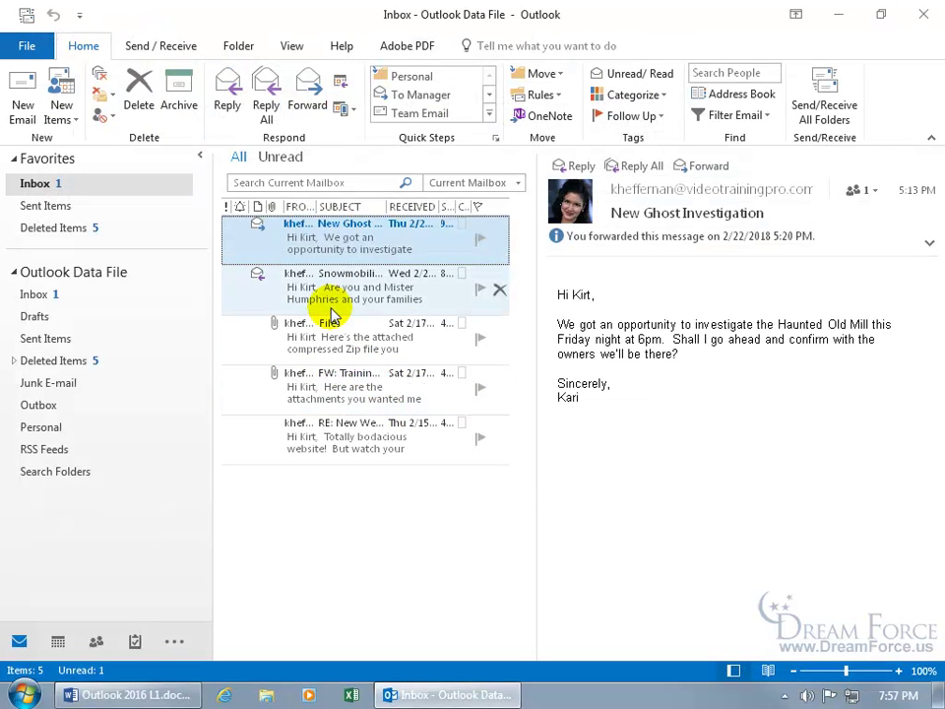
# - Open the Stationery and Fonts settings from the Mail options
pyautogui.click(25, 46)
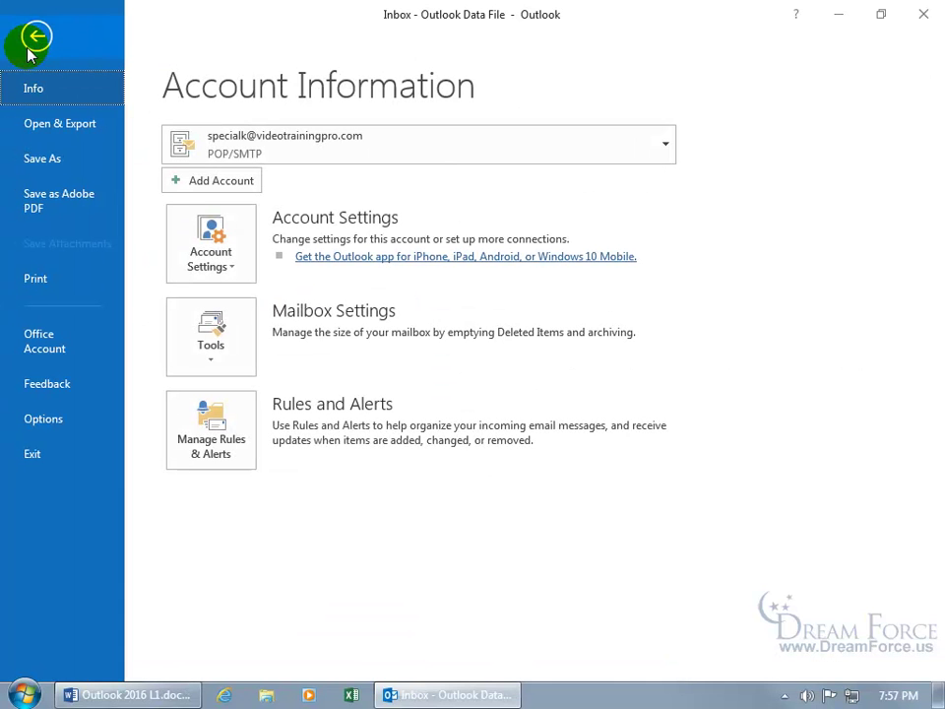
pyautogui.click(71, 422)
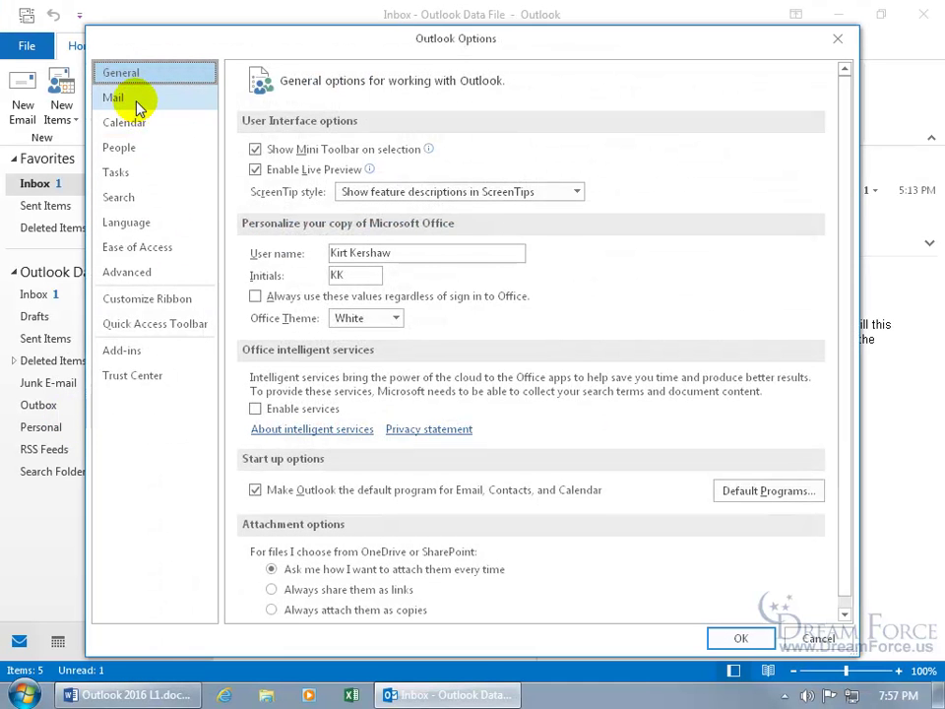
pyautogui.click(137, 105)
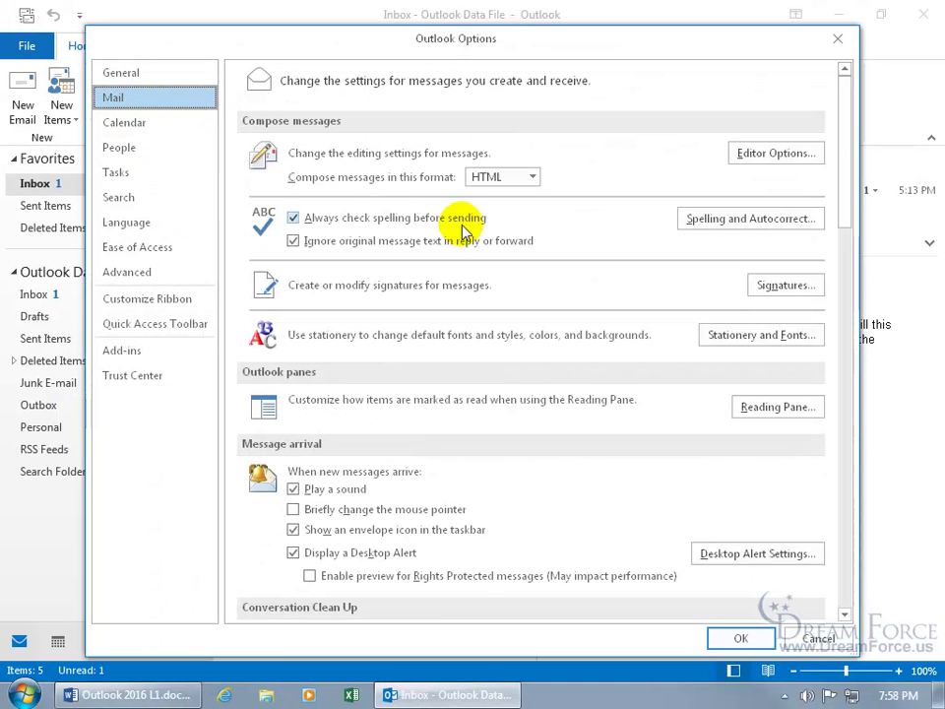
pyautogui.click(734, 340)
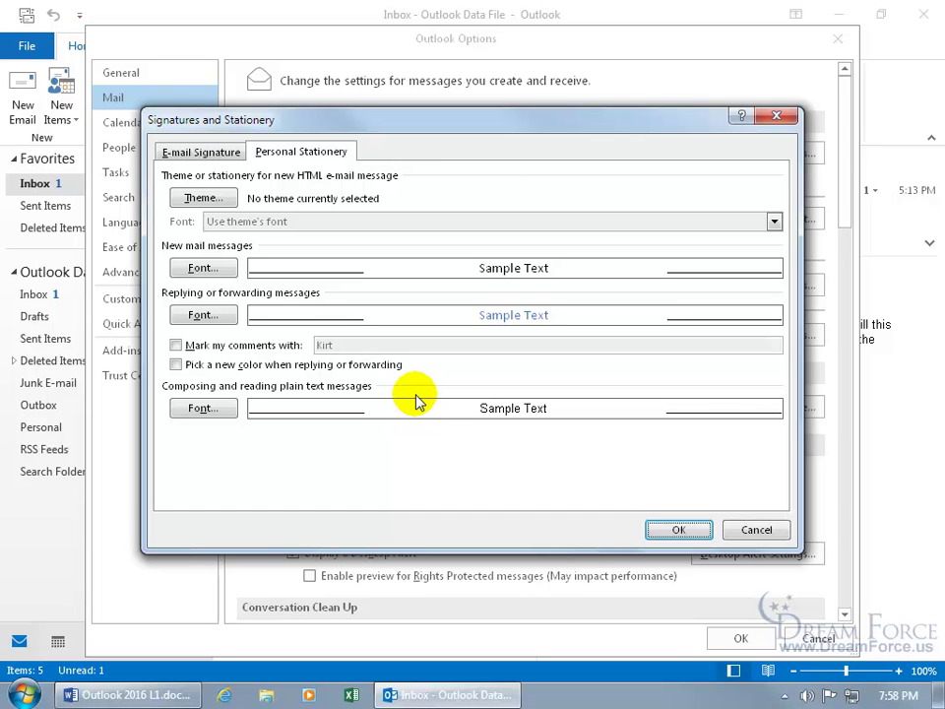
# - Set the default font for new mail messages to Comic Sans MS, size 12
pyautogui.click(212, 268)
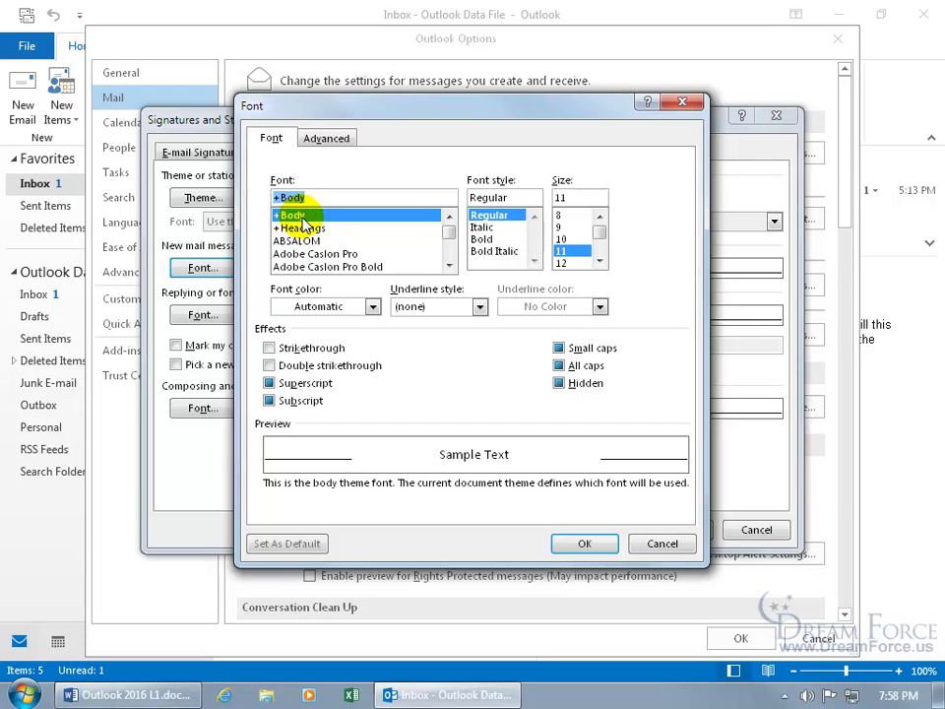
pyautogui.click(449, 264)
pyautogui.click(449, 264)
pyautogui.click(449, 264)
pyautogui.click(449, 264)
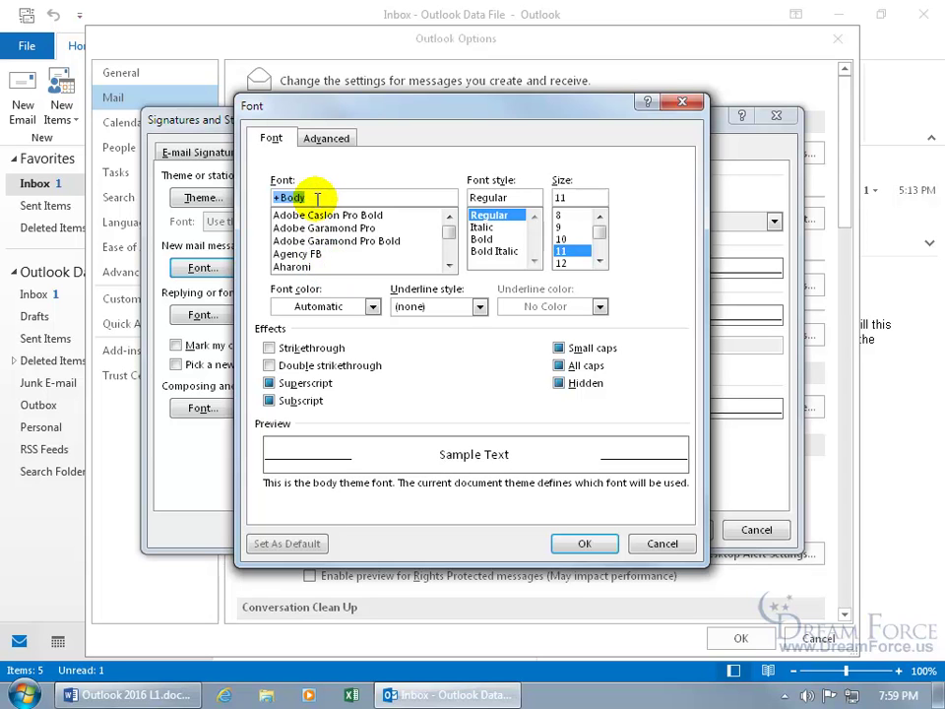
pyautogui.press('BackSpace')
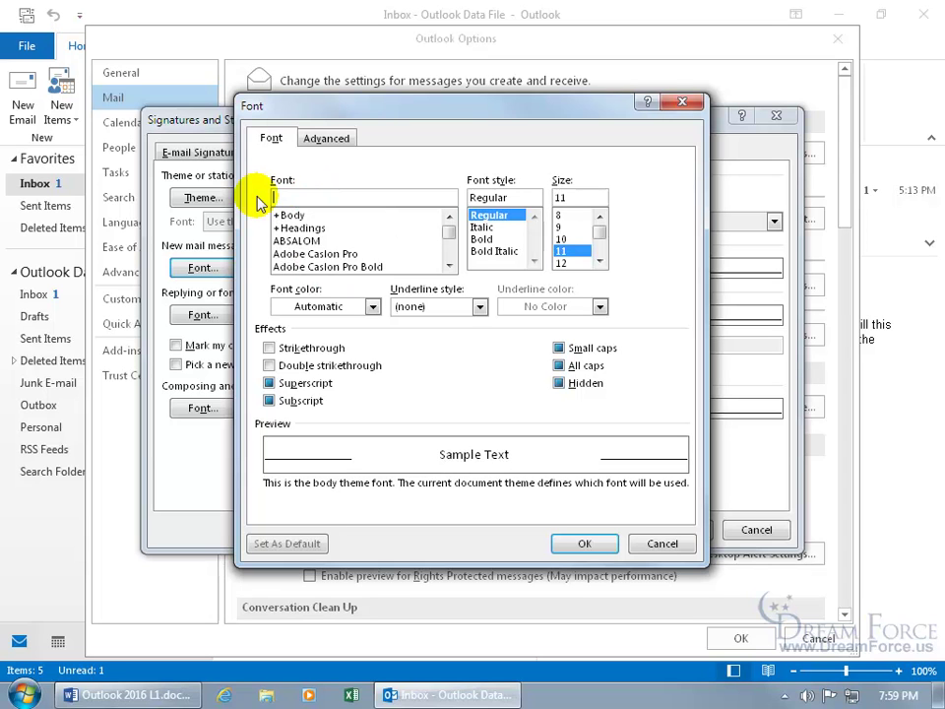
pyautogui.write('comic')
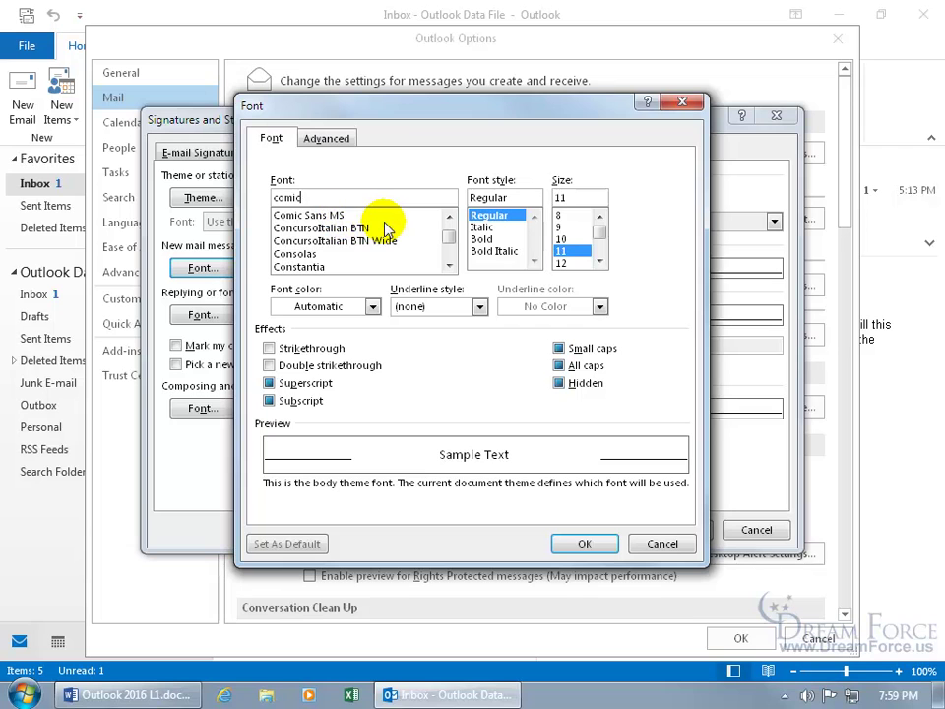
pyautogui.click(294, 216)
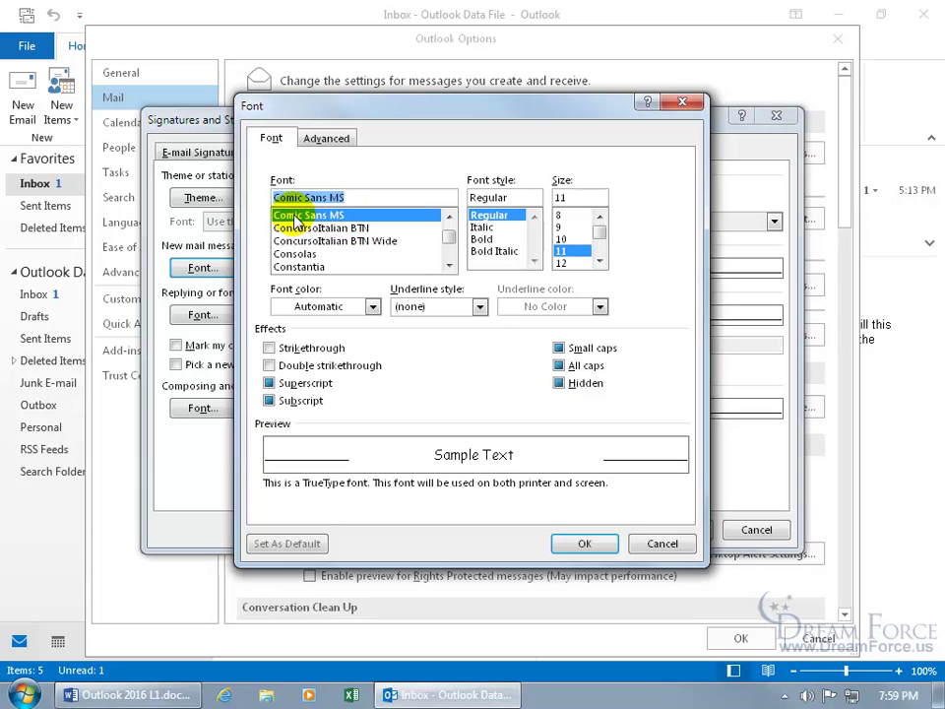
pyautogui.click(567, 263)
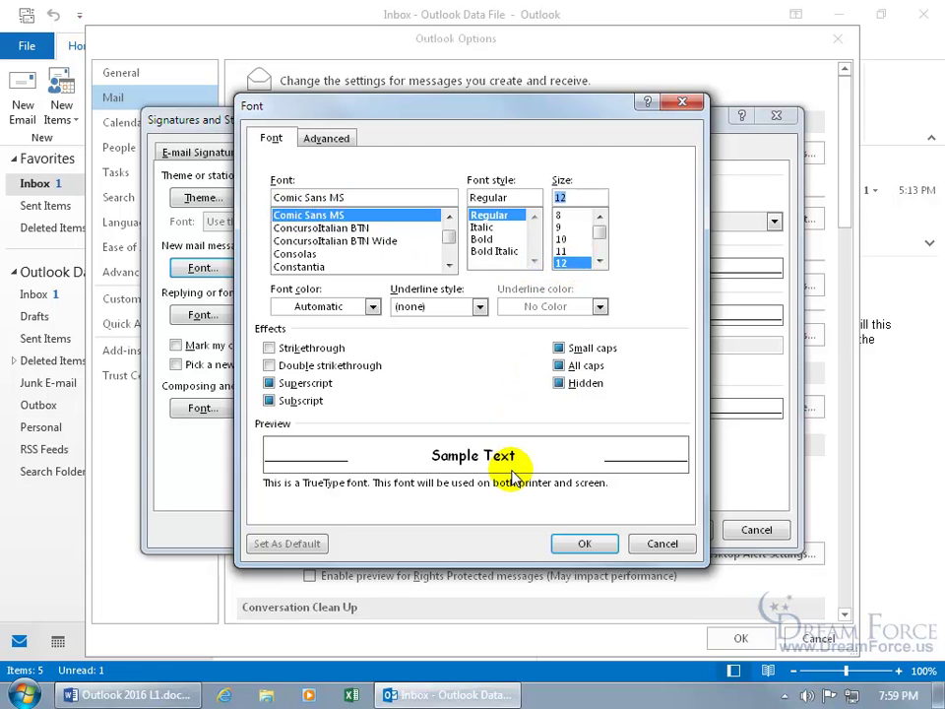
pyautogui.click(589, 545)
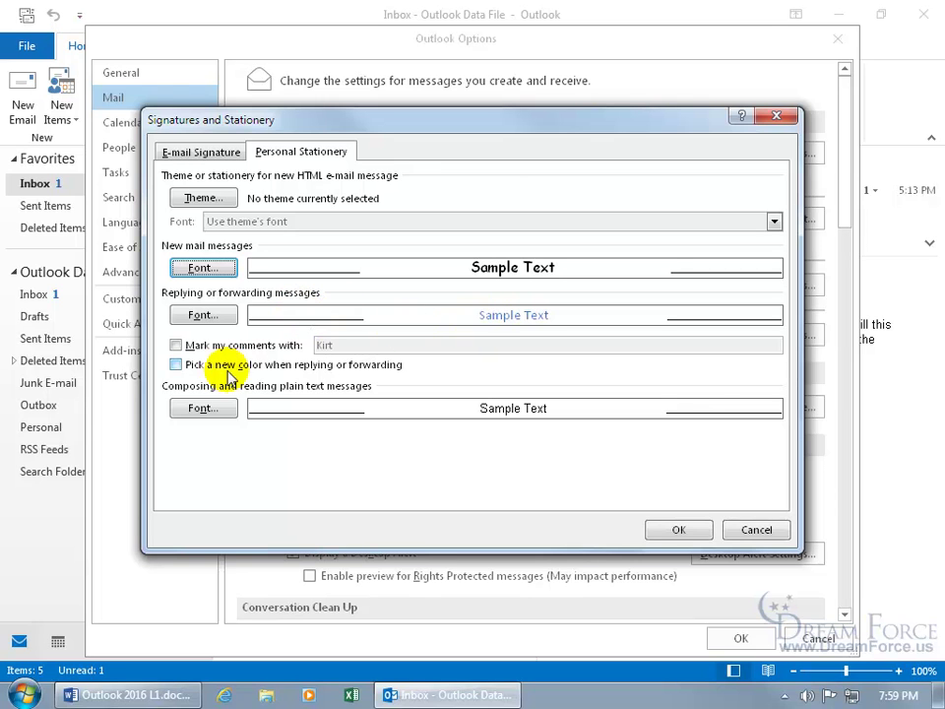
# - Set the font for replying to or forwarding messages to Arial
pyautogui.click(175, 365)
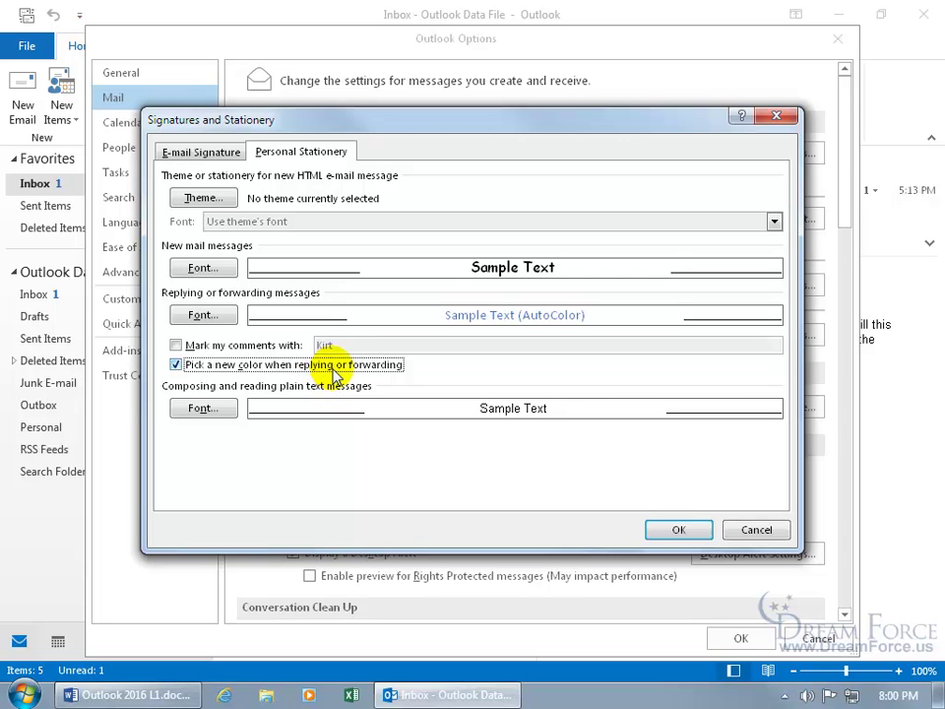
pyautogui.click(177, 364)
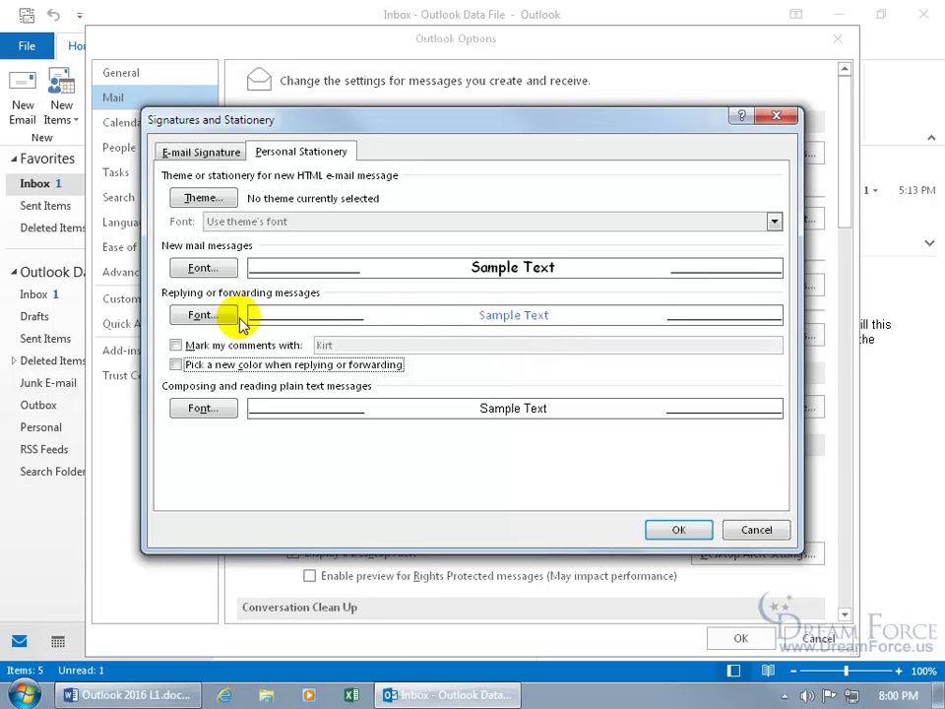
pyautogui.click(202, 315)
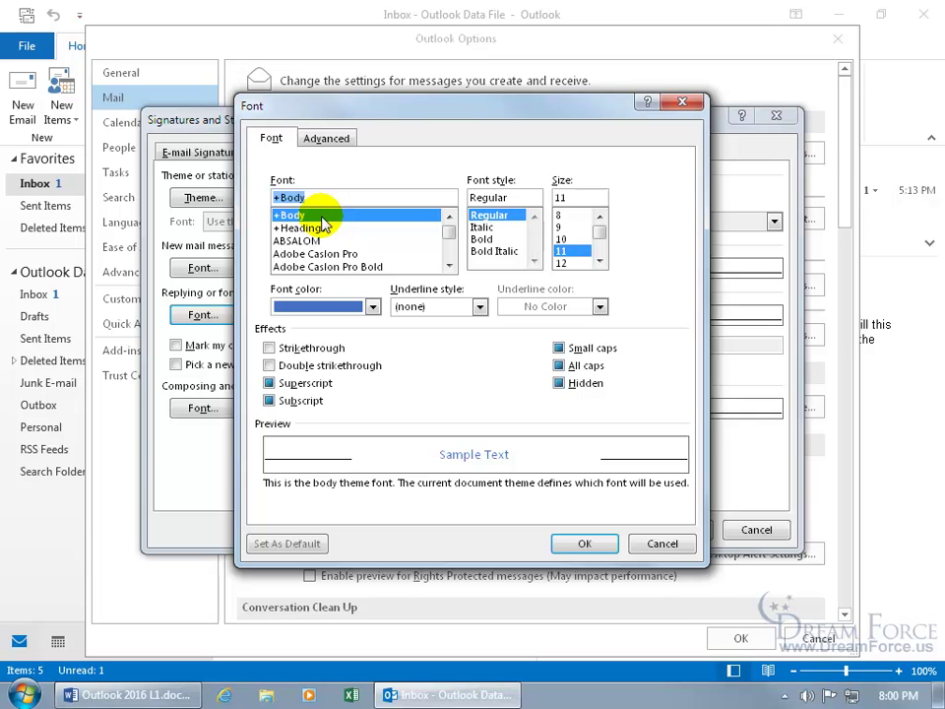
pyautogui.write('Aril')
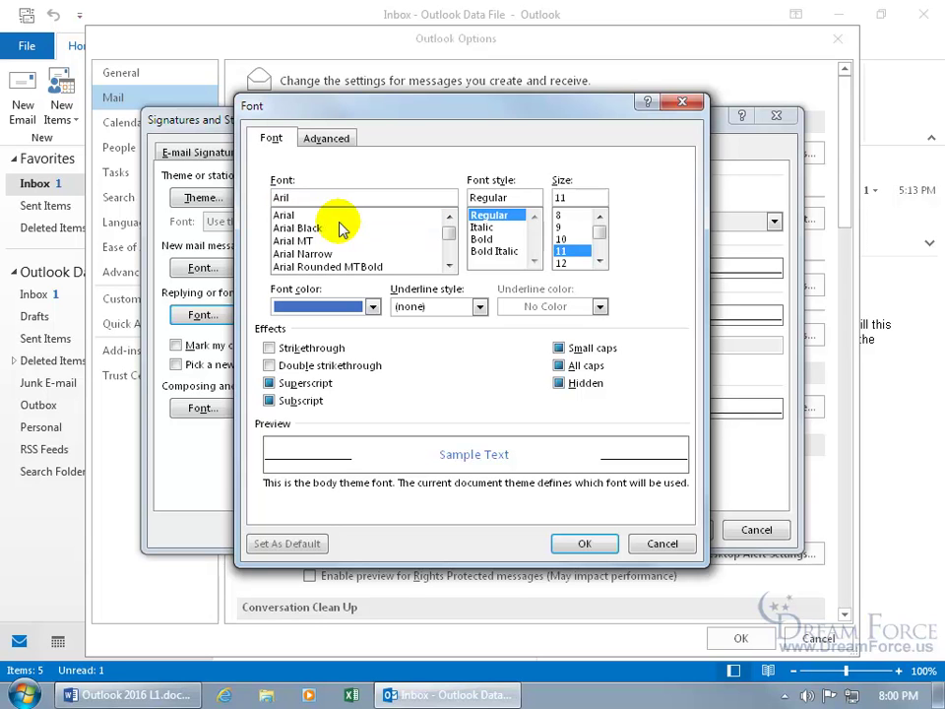
pyautogui.click(285, 214)
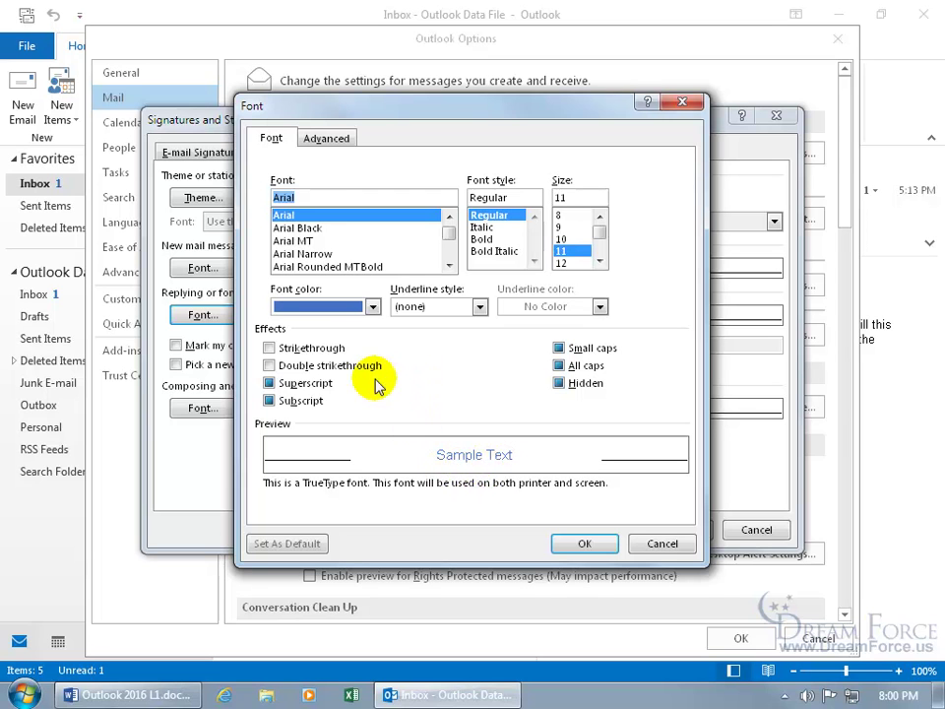
# - Apply a dark blue from the standard color palette to the reply and forward font and confirm the font settings
pyautogui.click(373, 306)
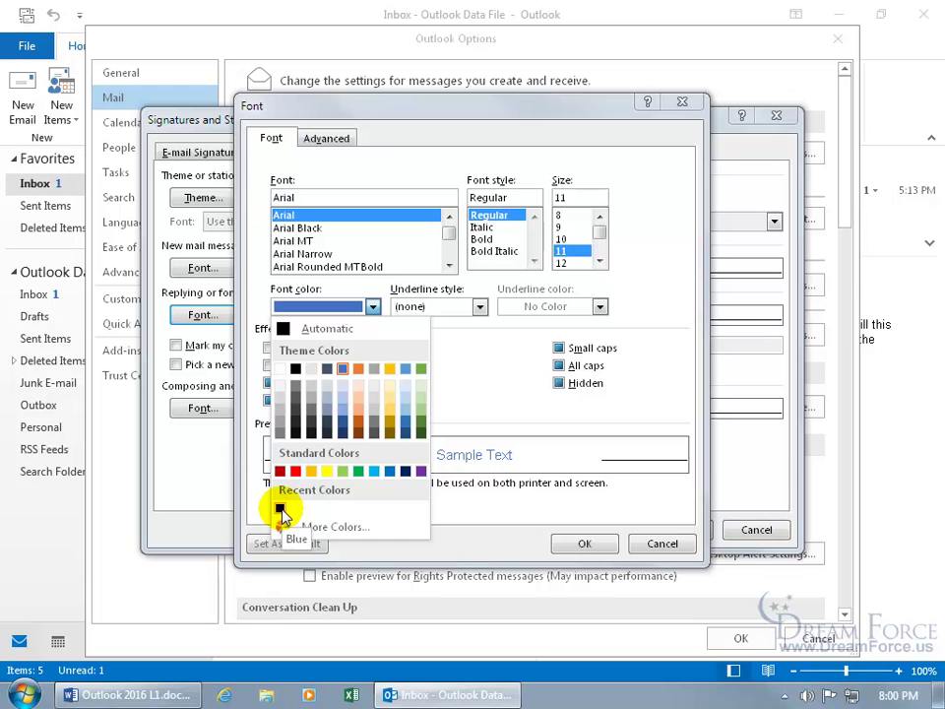
pyautogui.click(321, 527)
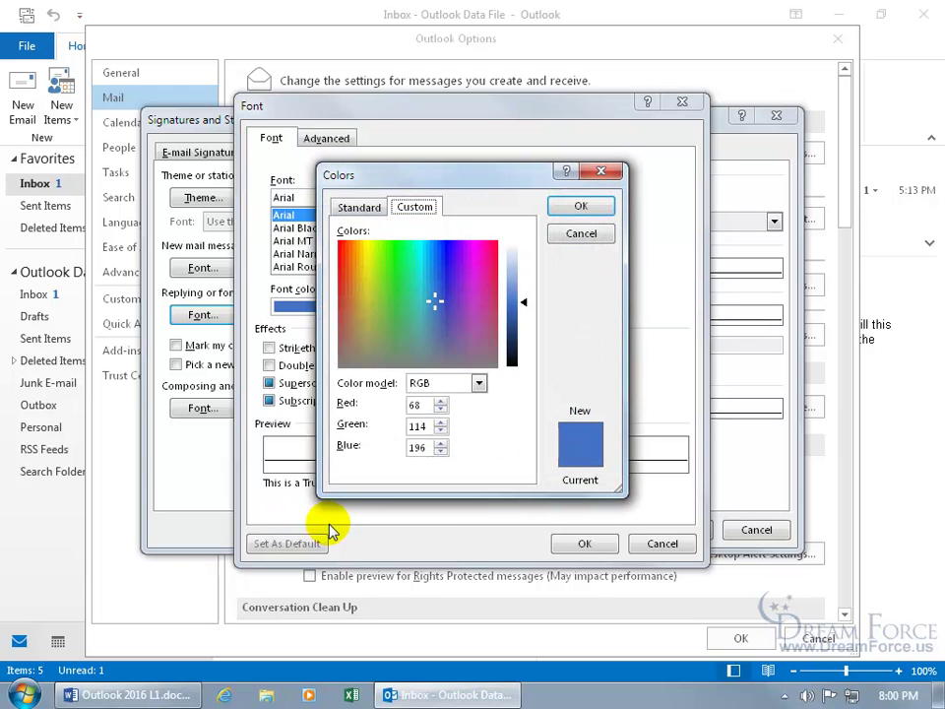
pyautogui.click(360, 205)
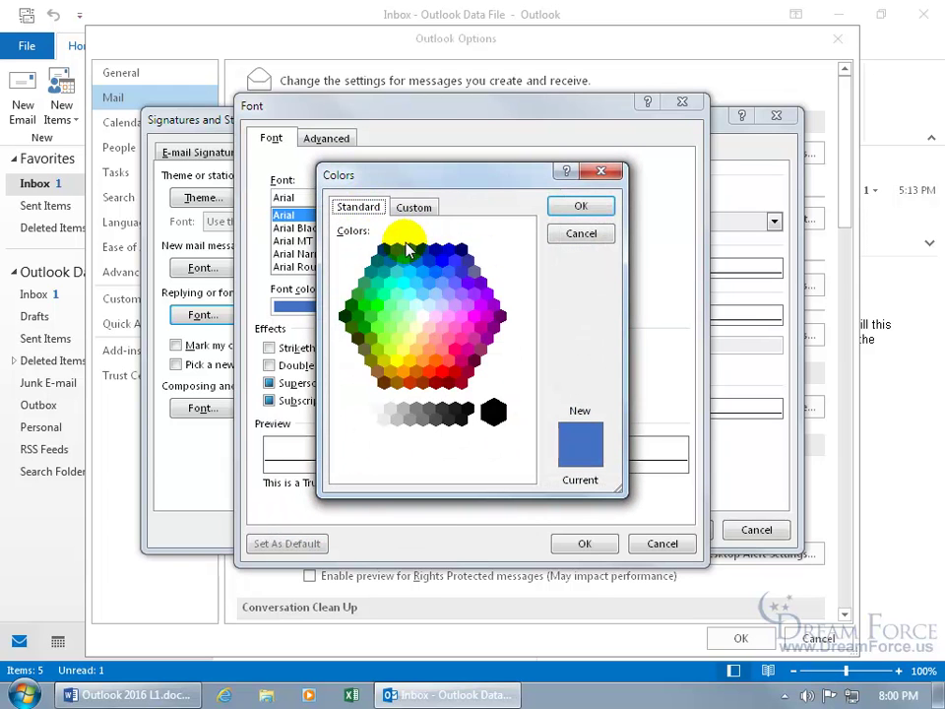
pyautogui.click(434, 257)
pyautogui.click(449, 250)
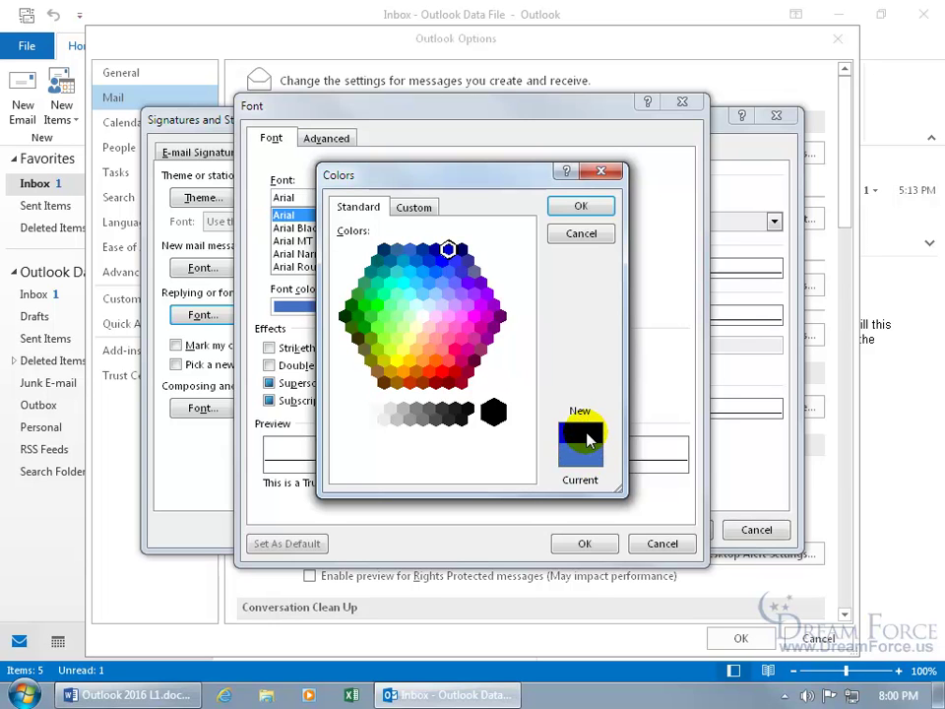
pyautogui.click(594, 207)
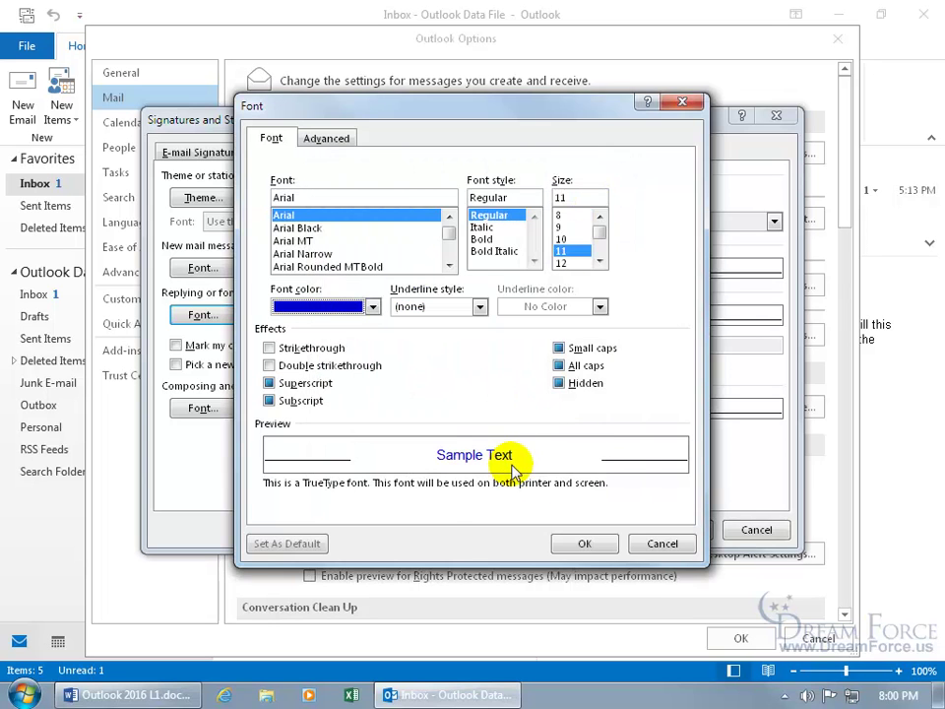
pyautogui.click(583, 542)
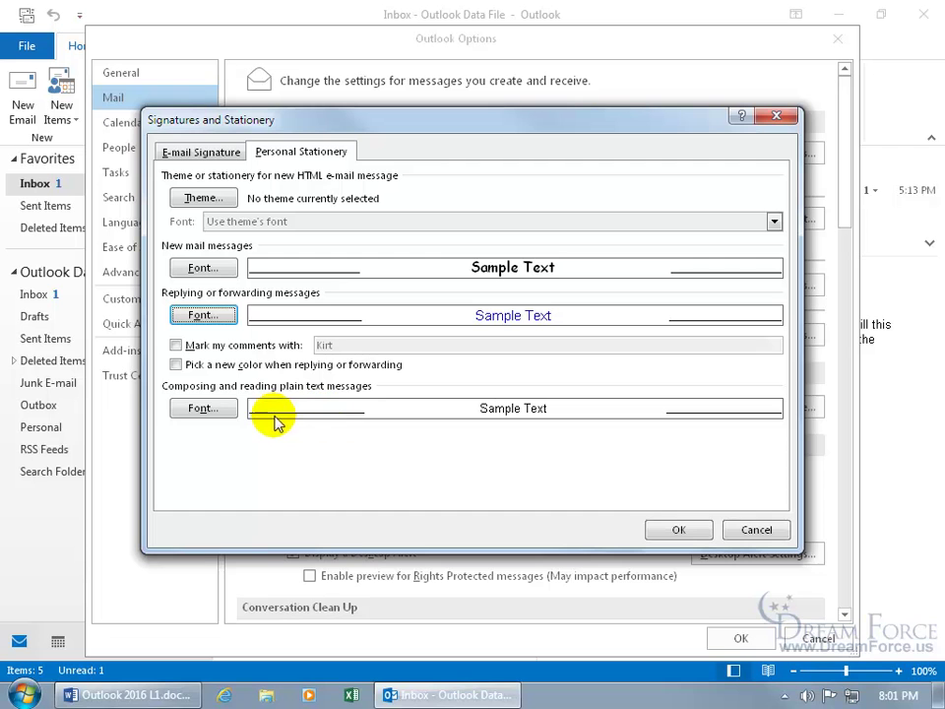
# - Set the font for composing and reading plain text messages to Times New Roman, size 12
pyautogui.click(218, 411)
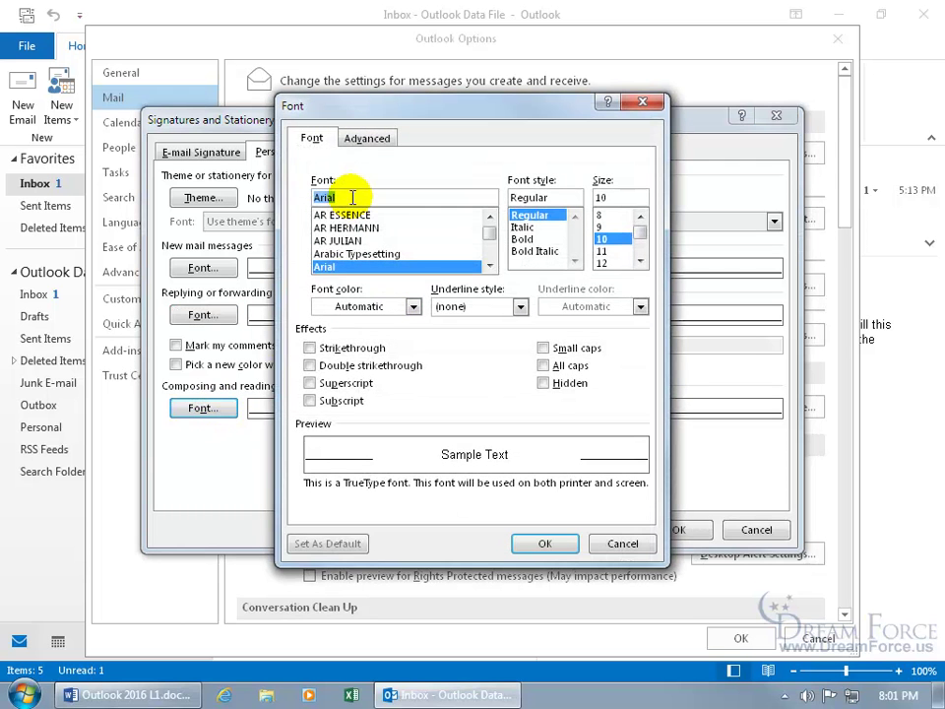
pyautogui.write('times')
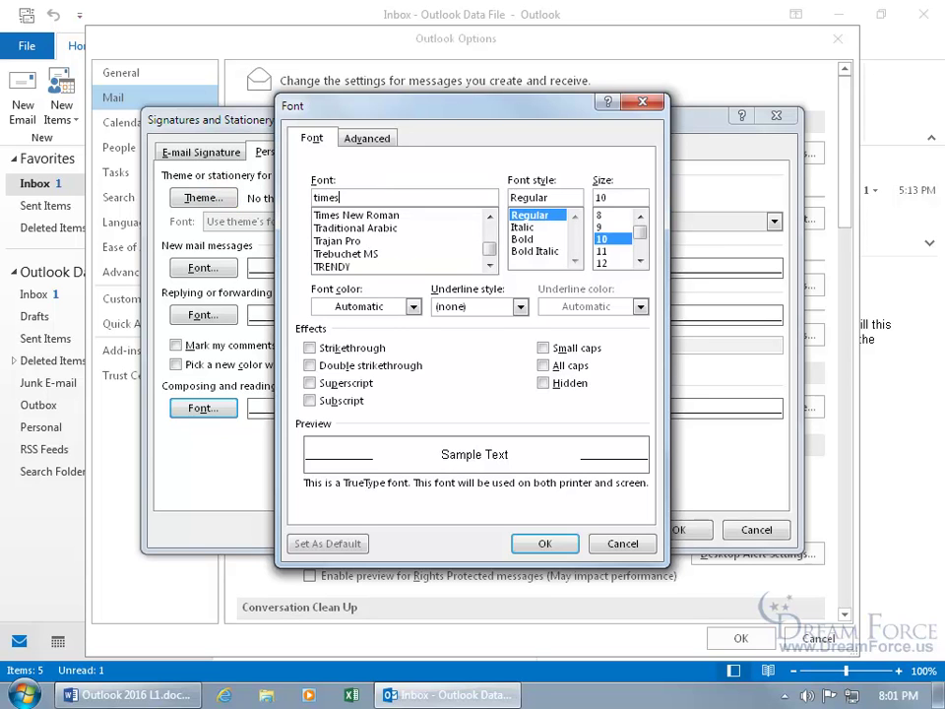
pyautogui.click(382, 215)
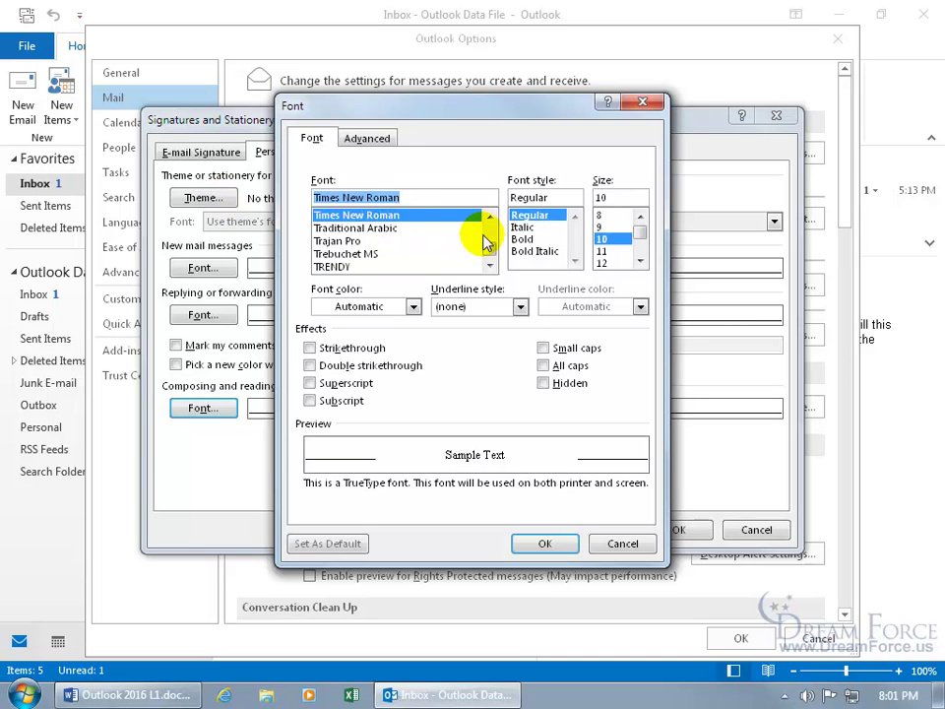
pyautogui.click(602, 262)
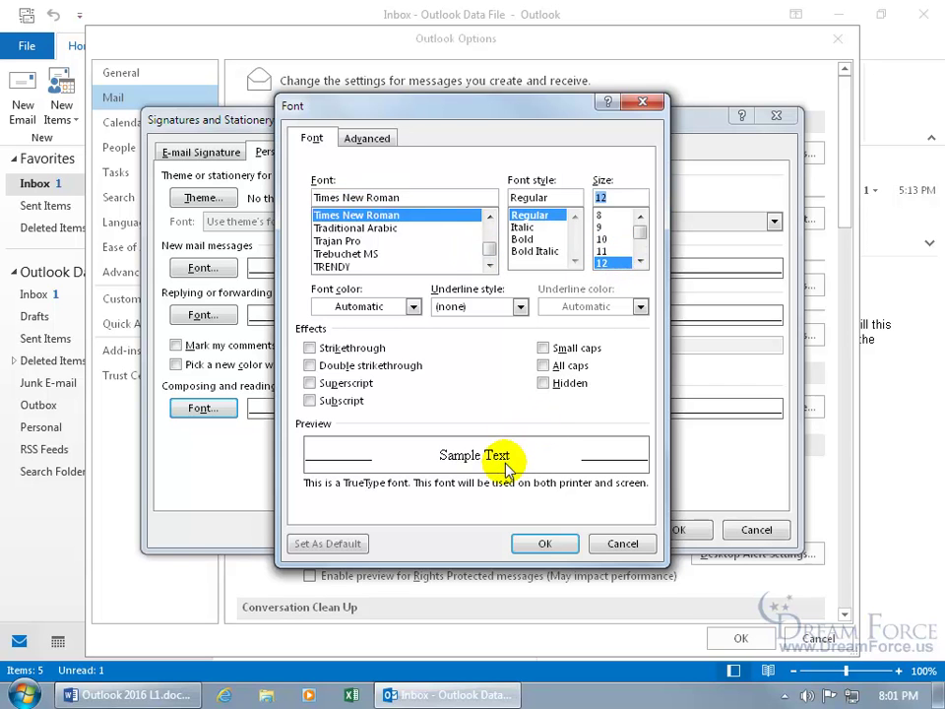
pyautogui.click(544, 544)
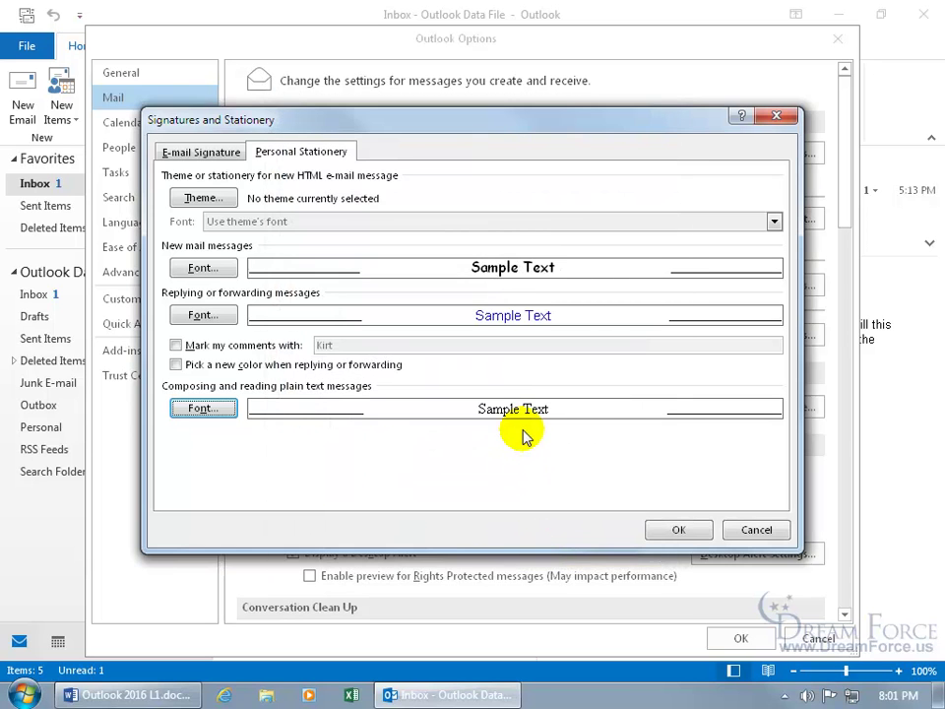
# - Accept the stationery font settings and save the mail options
pyautogui.click(686, 530)
pyautogui.click(736, 636)
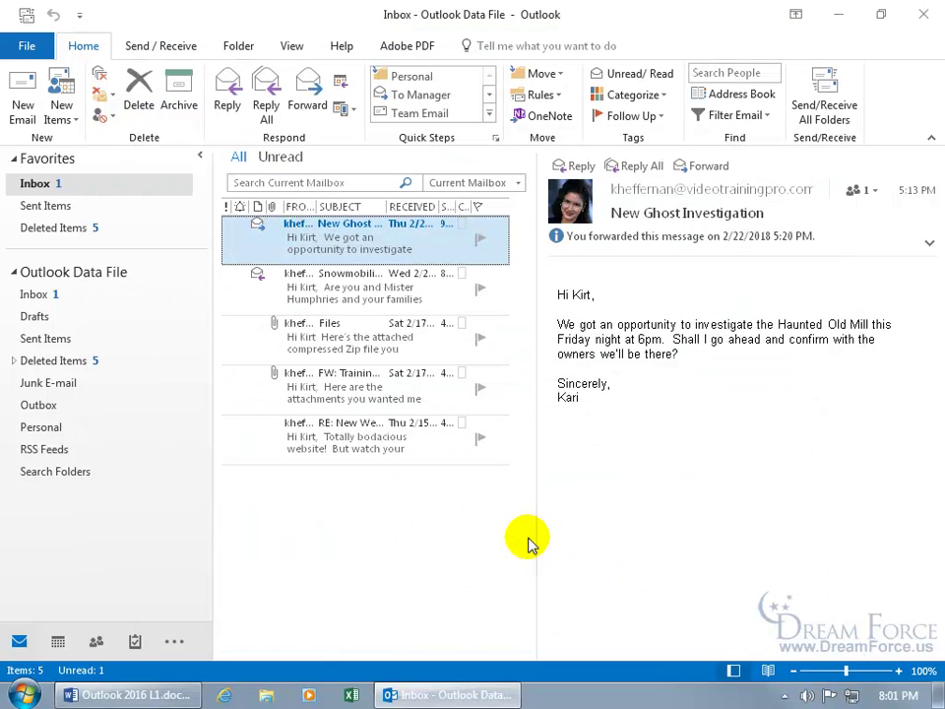
# - Create a new email and enter "Type in some text" in its body
pyautogui.click(23, 108)
pyautogui.click(68, 283)
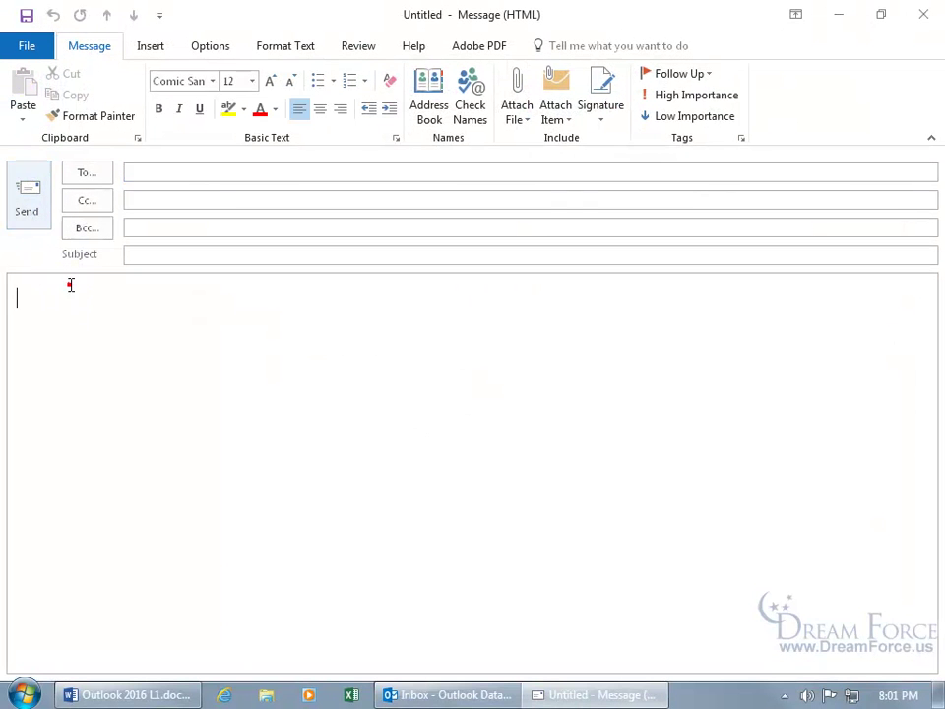
pyautogui.write('Type in some tex')
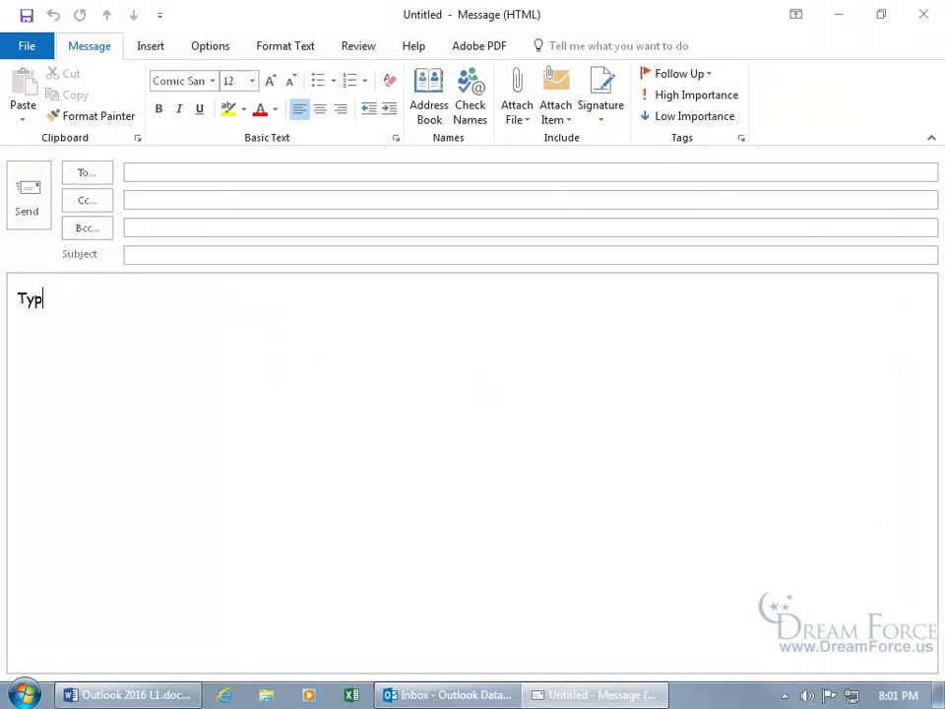
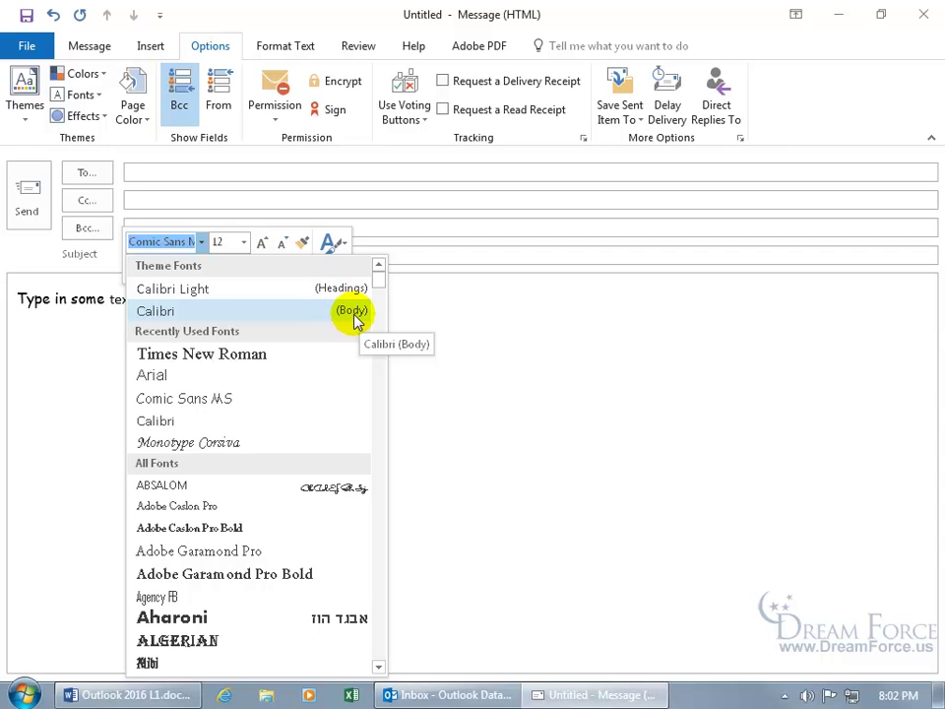
# - Apply the Calibri (Body) theme font to the "Type in some text" line in the message body
pyautogui.click(123, 299)
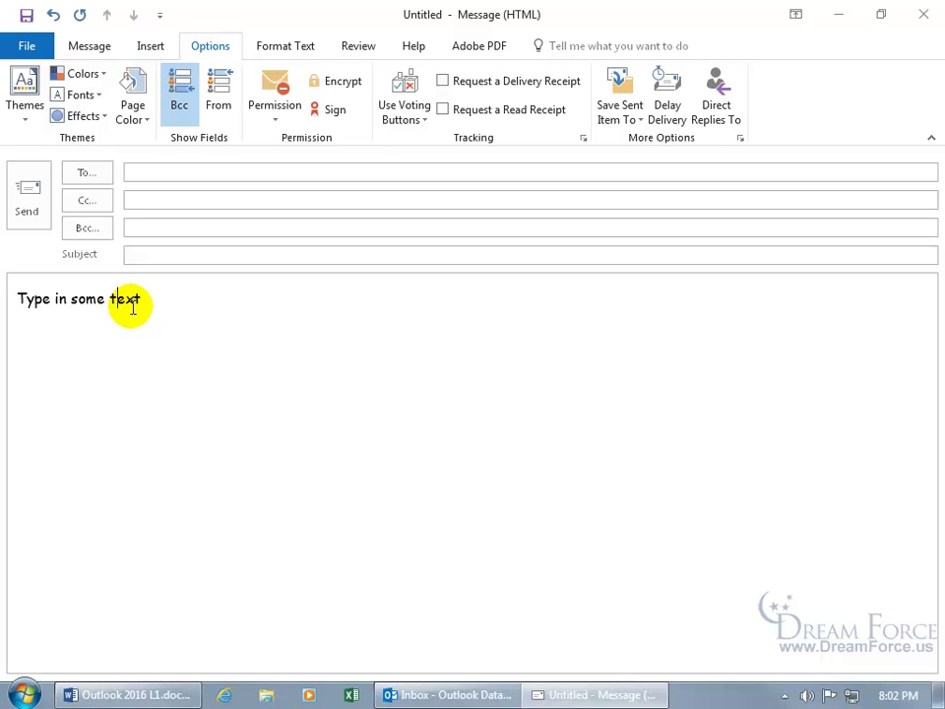
pyautogui.tripleClick(160, 293)
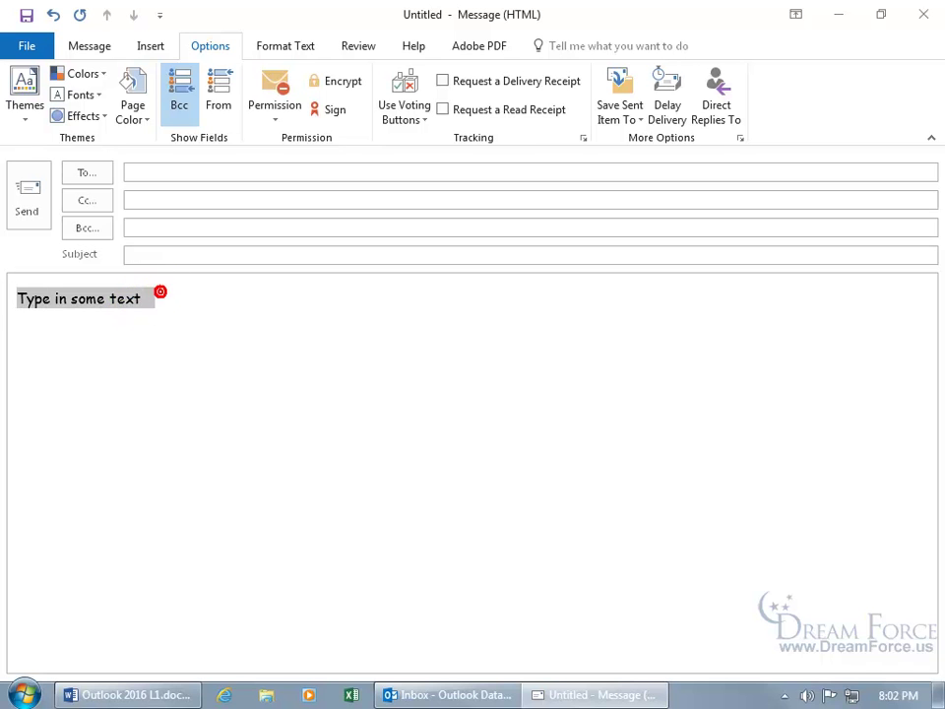
pyautogui.rightClick(84, 297)
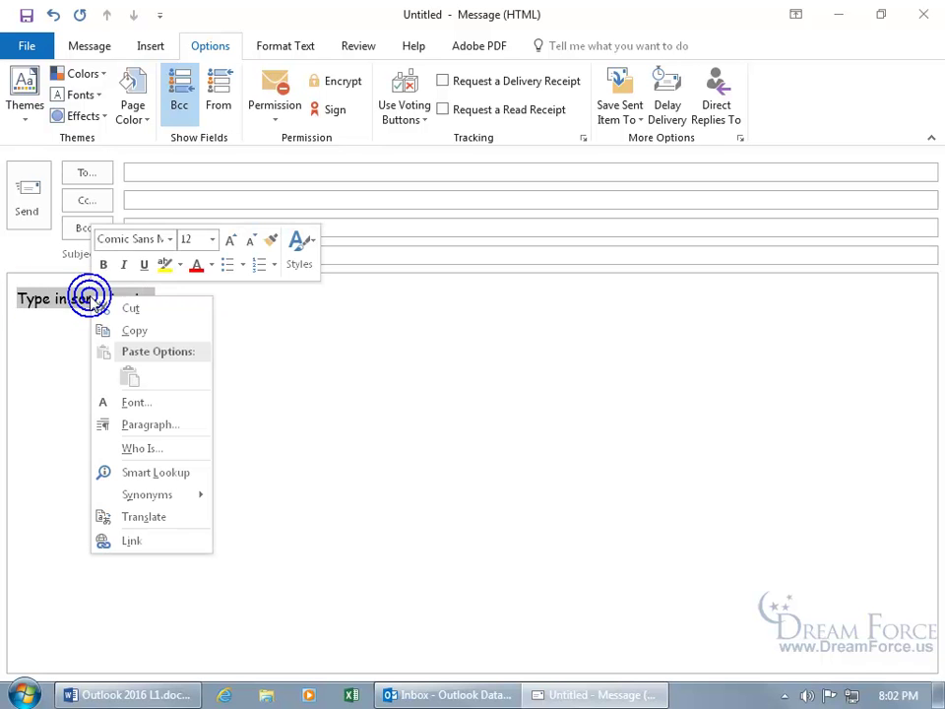
pyautogui.click(169, 239)
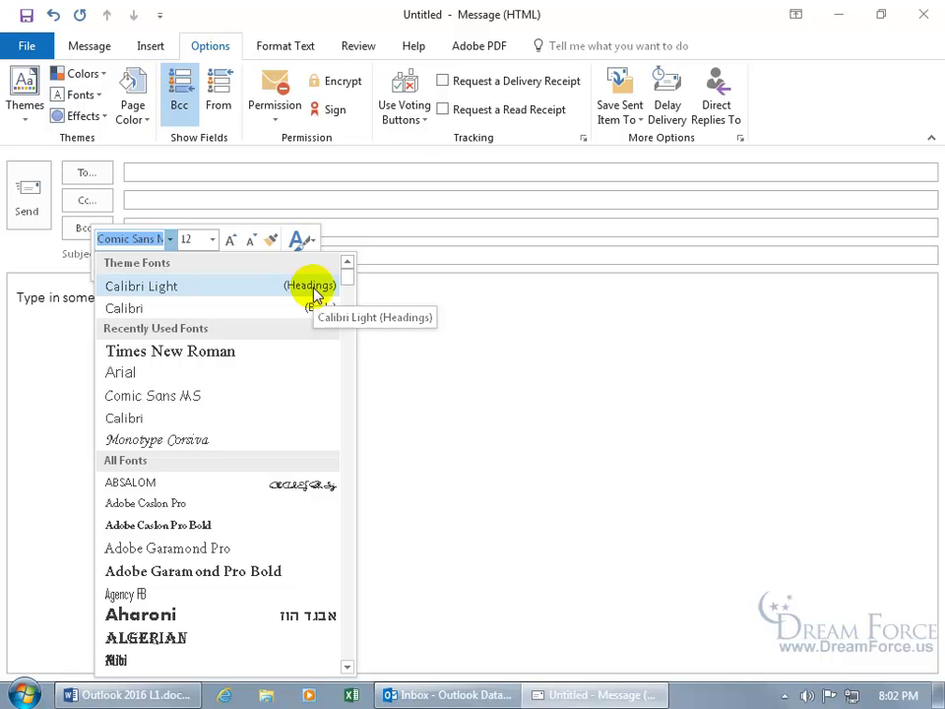
pyautogui.click(308, 309)
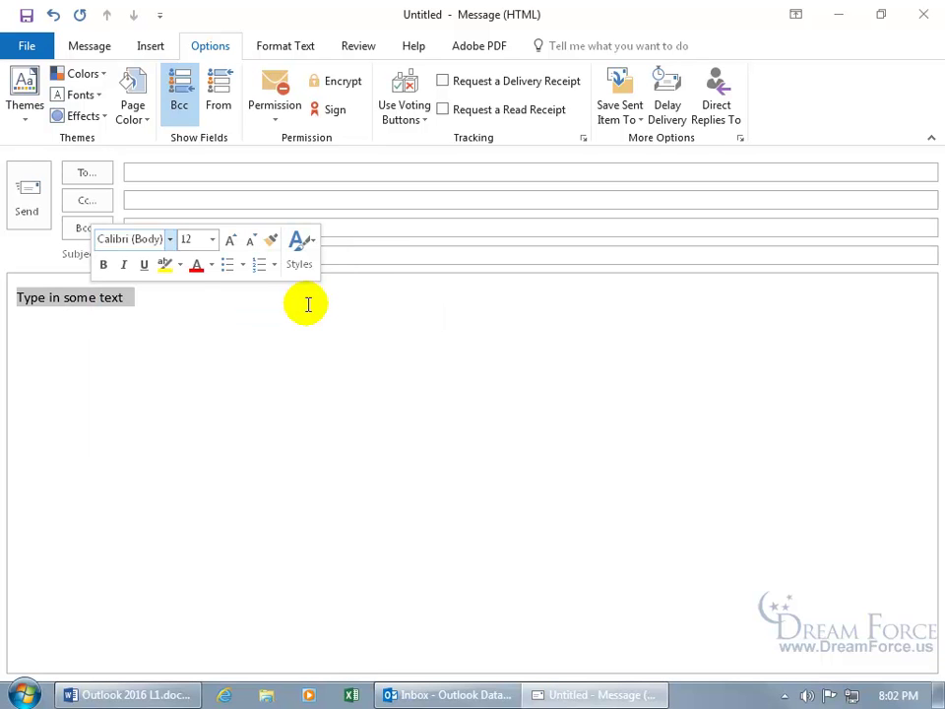
# - Change the message's theme fonts to Franklin Gothic and check the font applied to the selected text
pyautogui.click(26, 98)
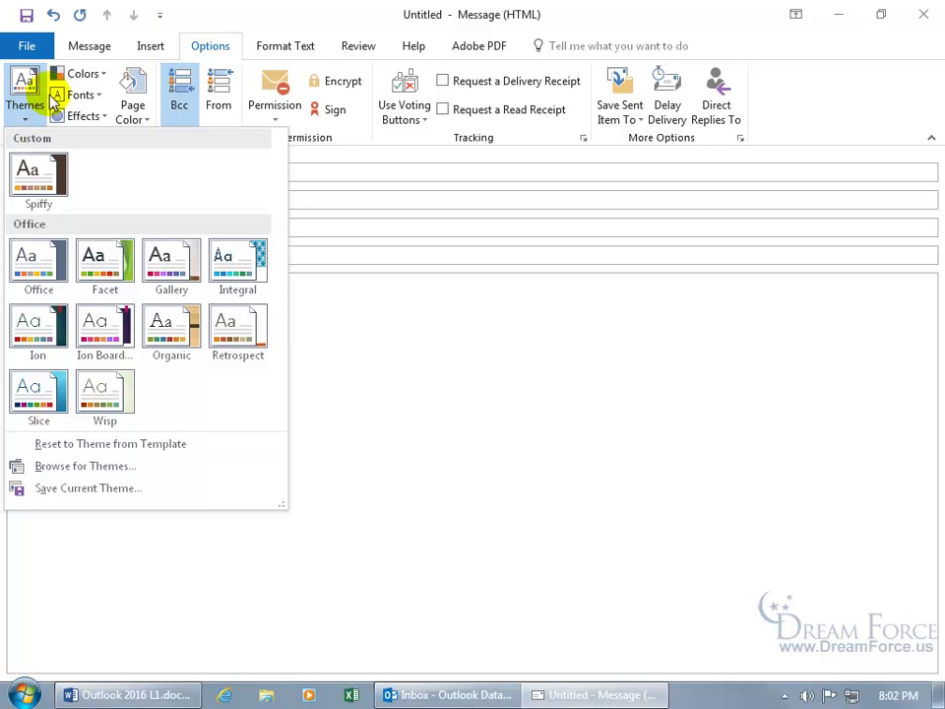
pyautogui.click(84, 95)
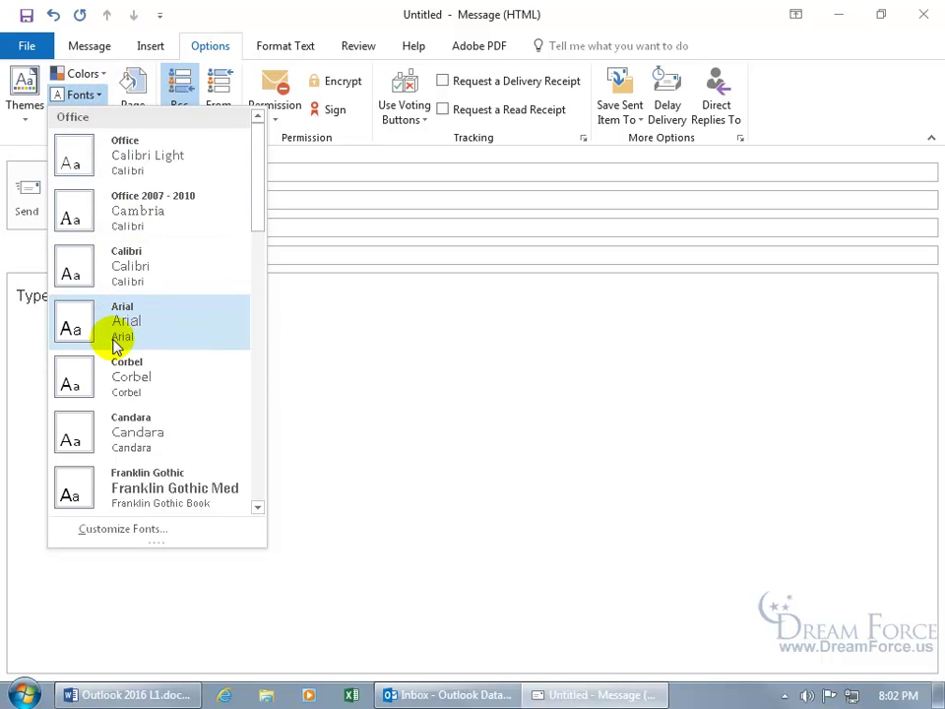
pyautogui.click(138, 498)
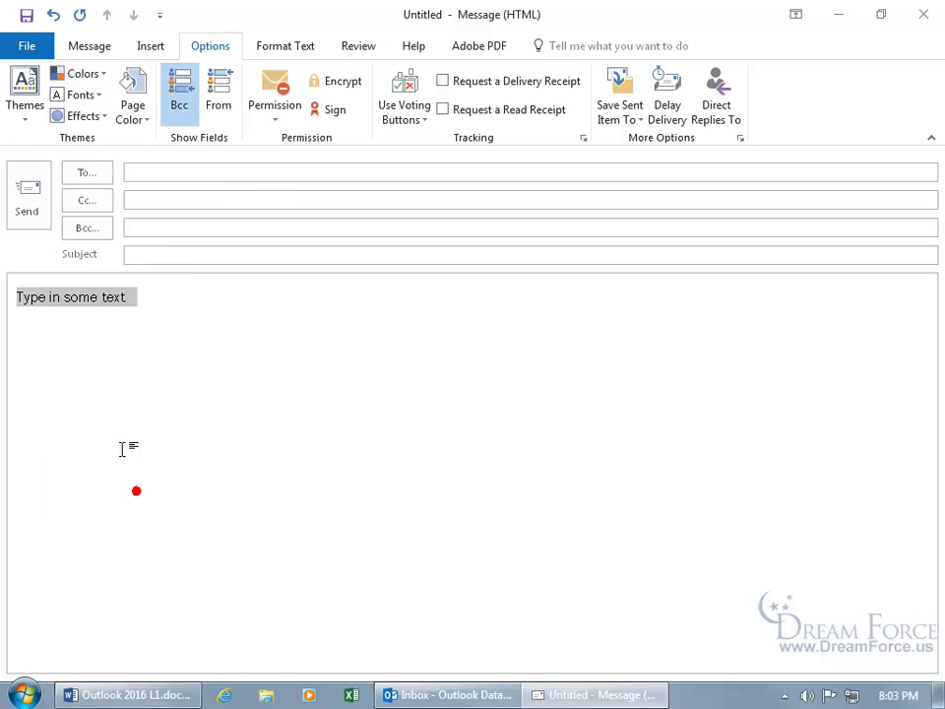
pyautogui.rightClick(83, 304)
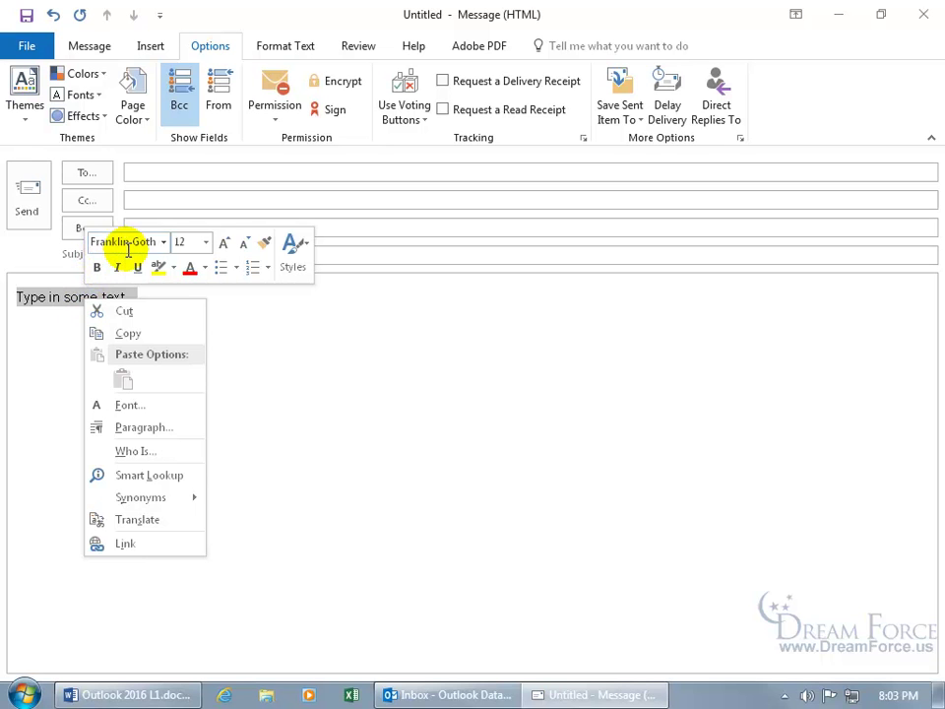
pyautogui.click(61, 303)
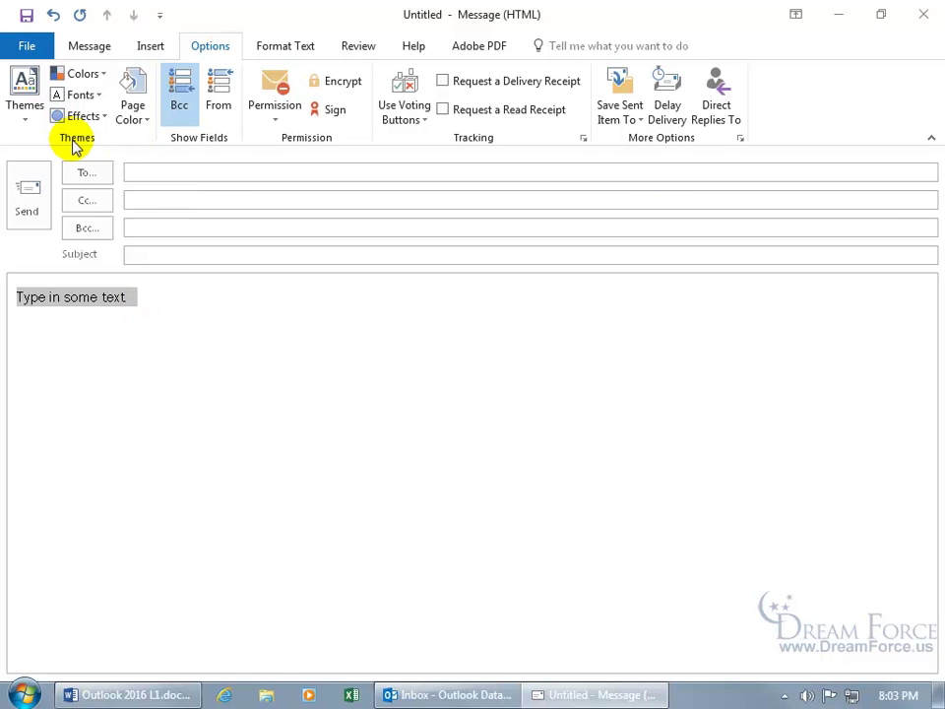
# - Deselect the text and close the new message without saving it
pyautogui.click(153, 294)
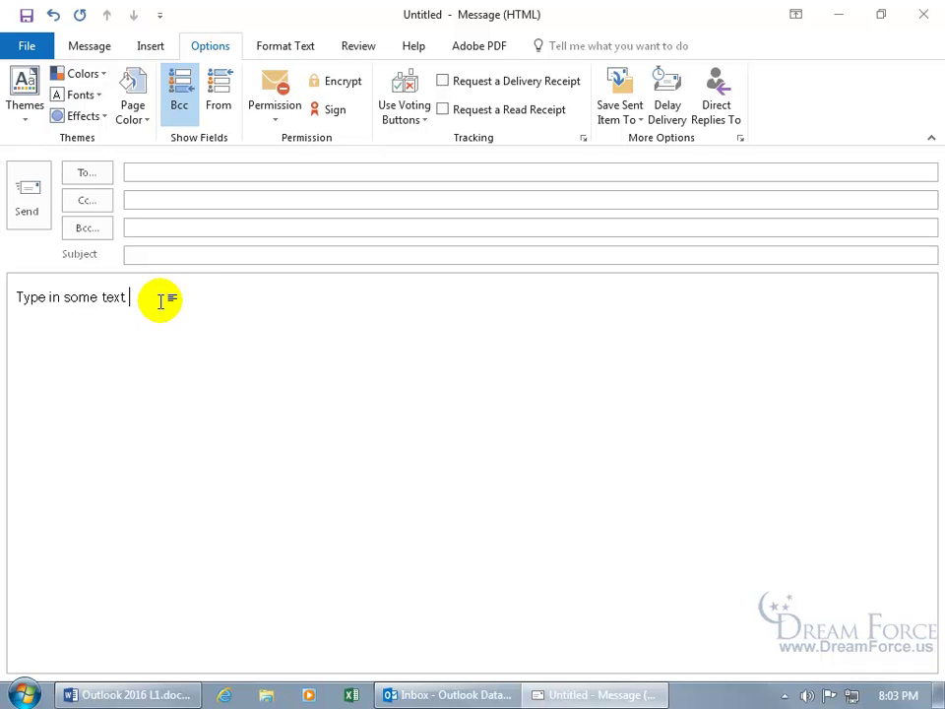
pyautogui.click(922, 18)
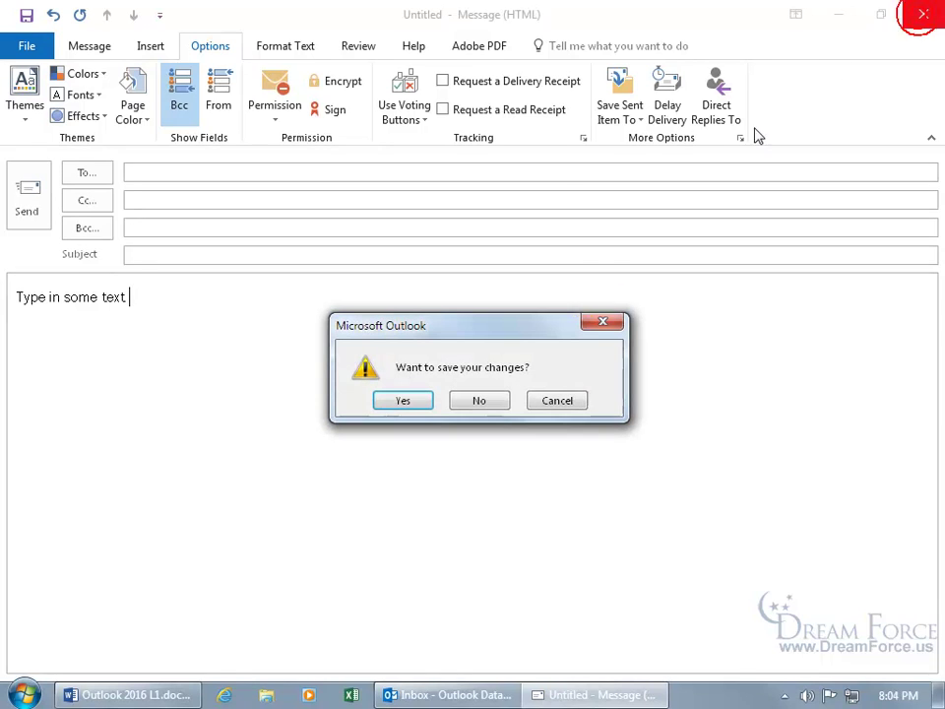
pyautogui.click(479, 401)
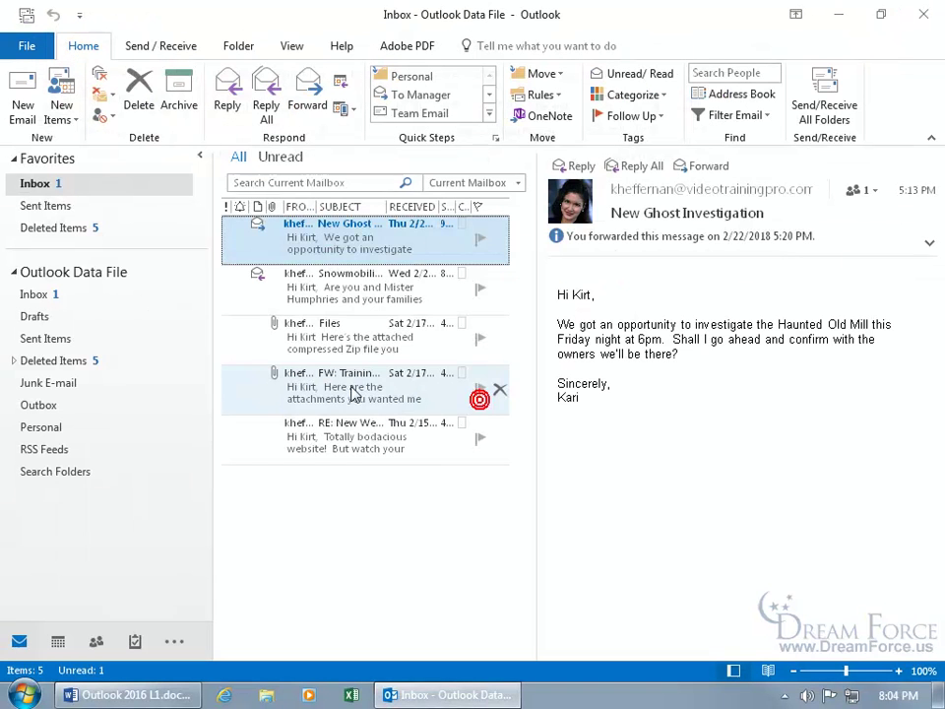
# - Reply to the Snowmobiling email with "Start typing in something" and check the font and size of that text
pyautogui.click(332, 295)
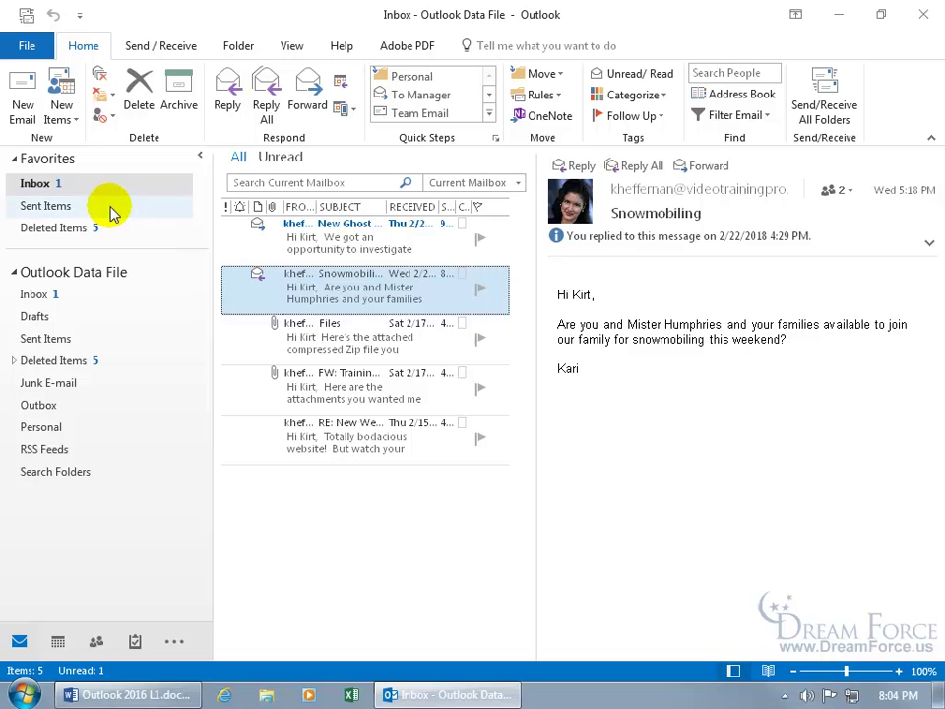
pyautogui.click(226, 87)
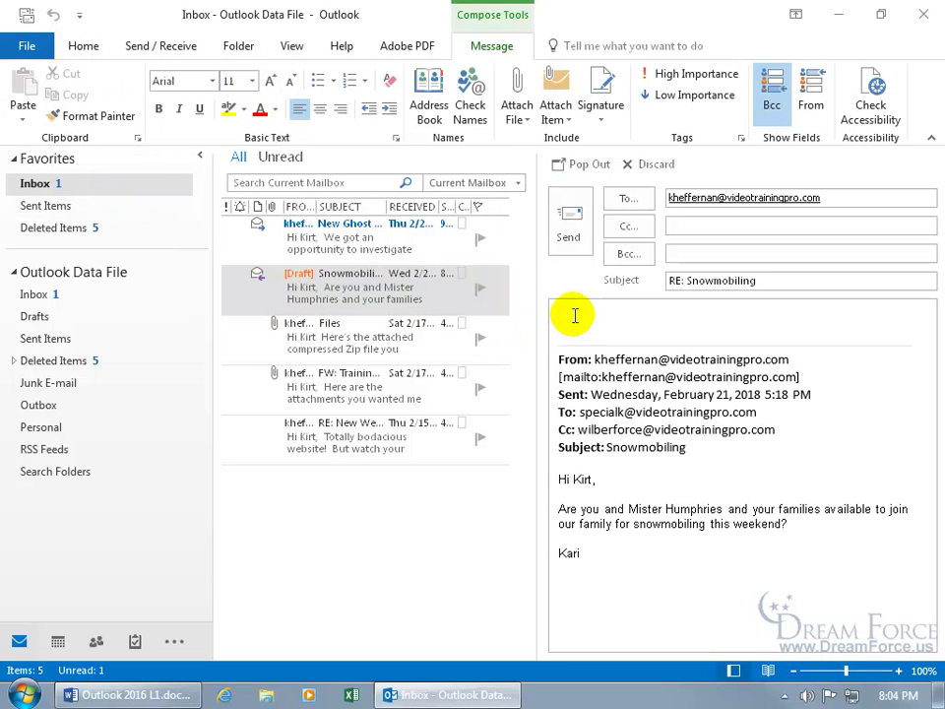
pyautogui.write('Start typing in something')
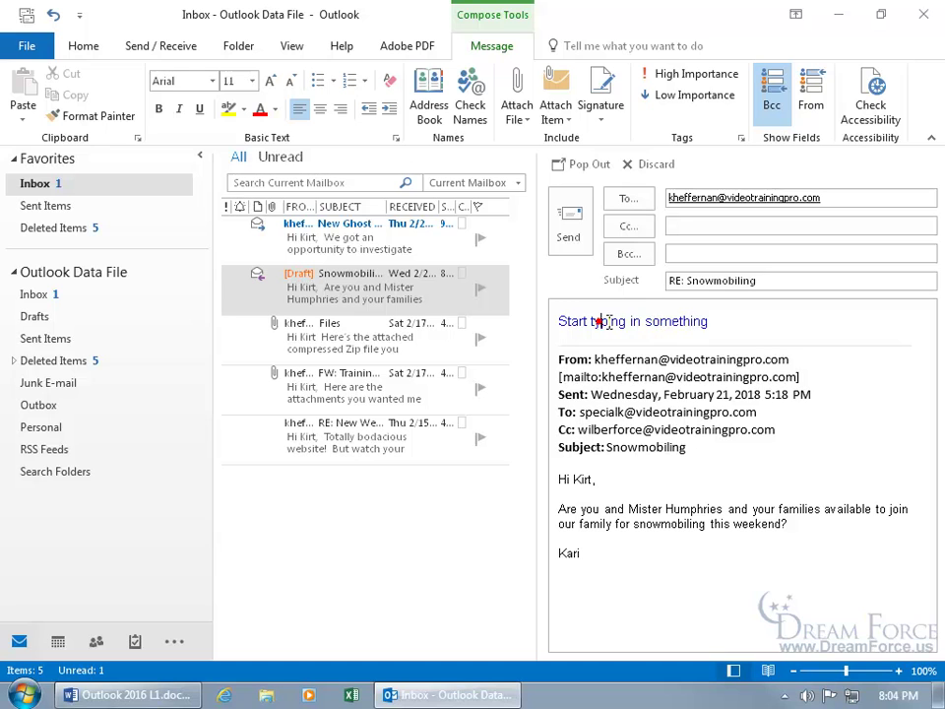
pyautogui.click(651, 319)
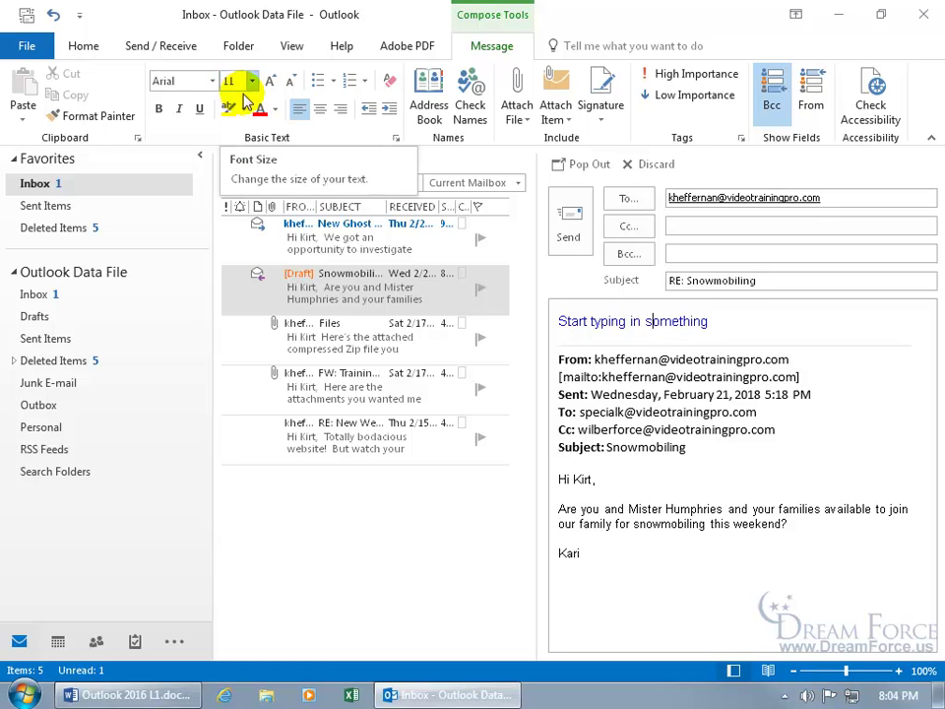
# - Pop the Snowmobiling reply out into its own window and set its message format to Rich Text
pyautogui.click(569, 165)
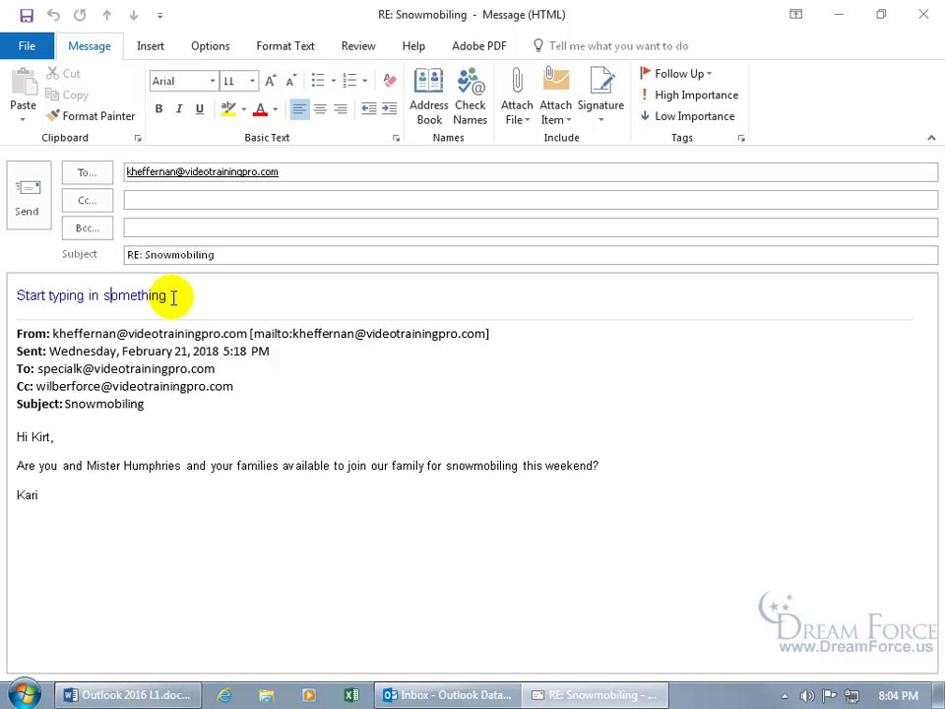
pyautogui.click(289, 55)
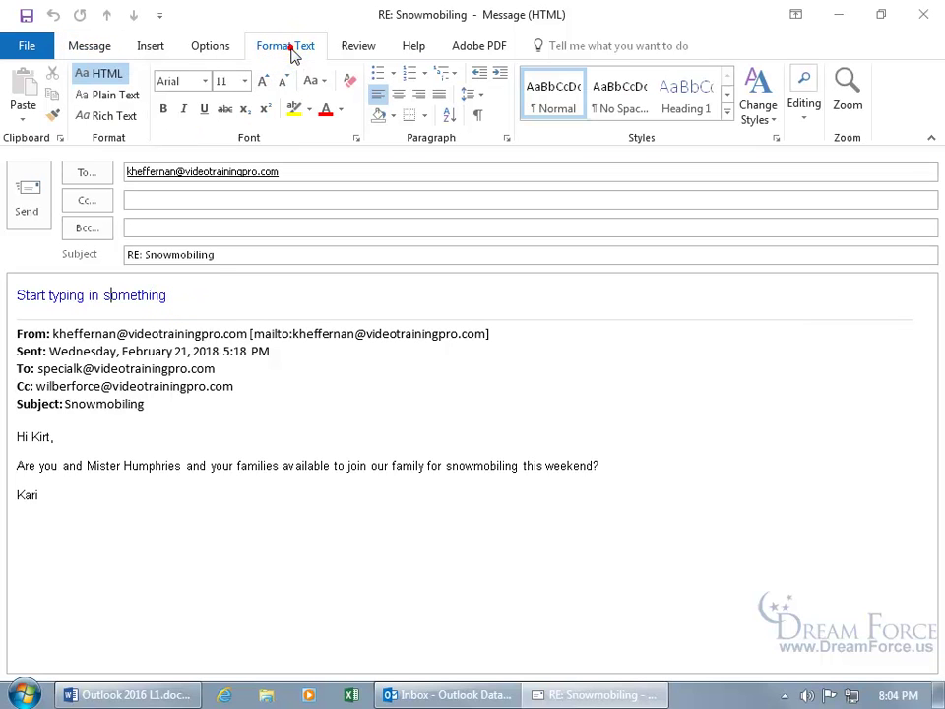
pyautogui.click(116, 115)
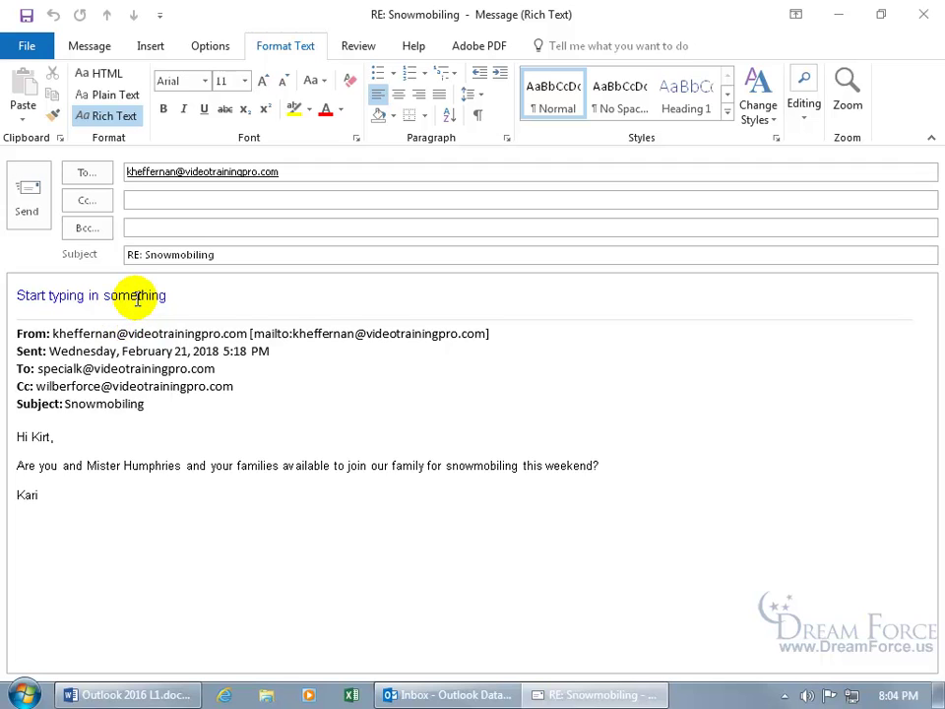
# - Convert the reply to Plain Text, accepting the loss of formatting, and check the font of its first line
pyautogui.click(117, 95)
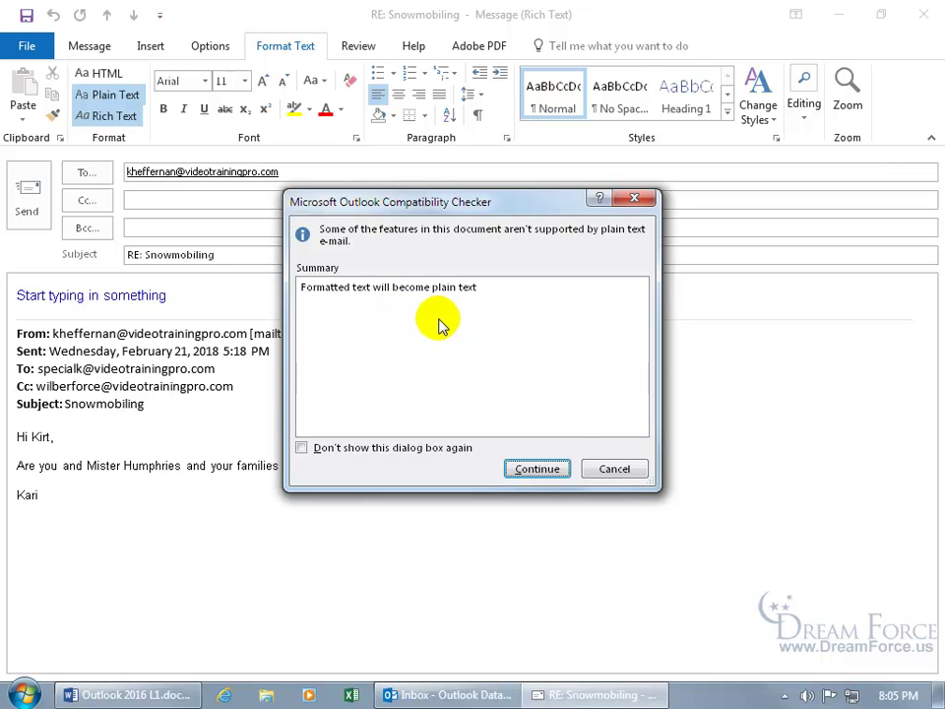
pyautogui.click(539, 471)
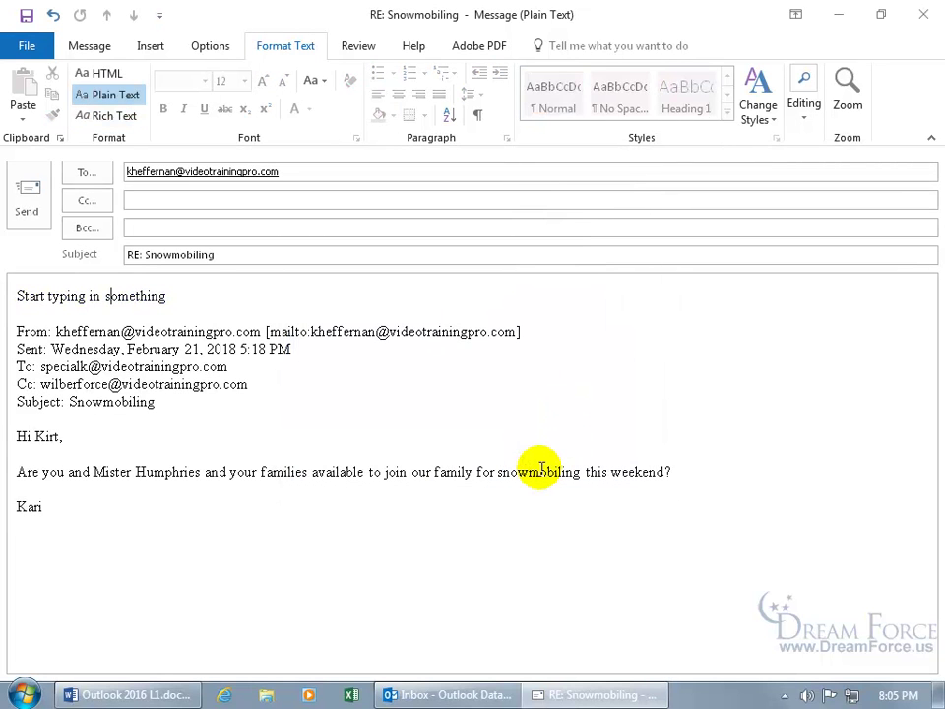
pyautogui.click(137, 298)
pyautogui.click(97, 49)
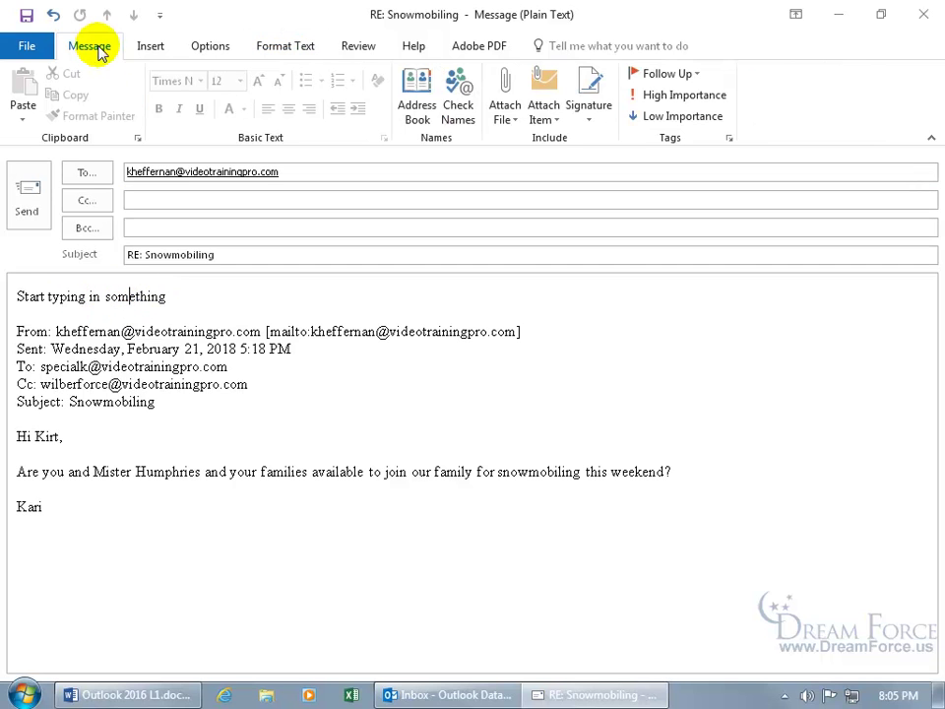